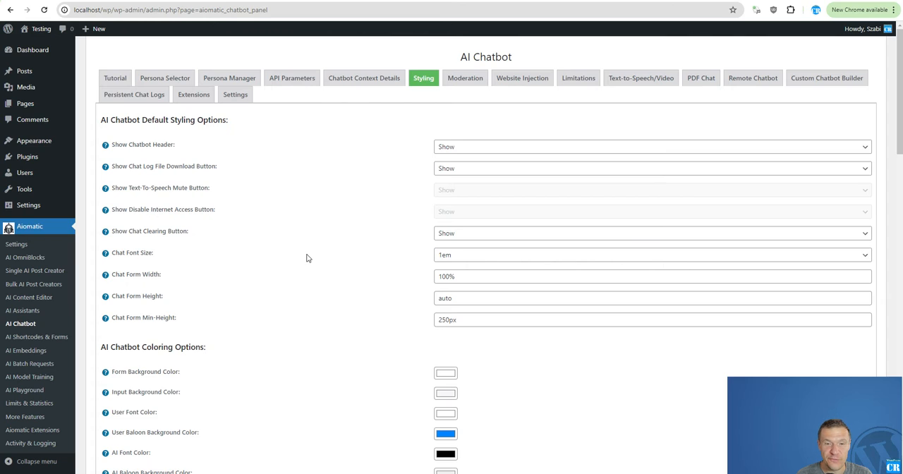
- Examine the default chatbot styling options and the chatbot preview, focusing on the text-to-speech mute and disable internet access button options
scroll(306, 258, "down", 6)
scroll(899, 249, "down", 3)
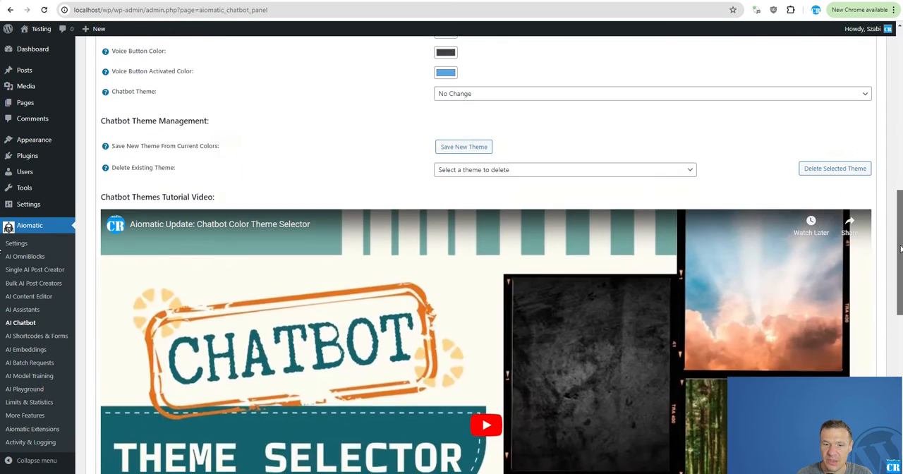
scroll(900, 248, "down", 8)
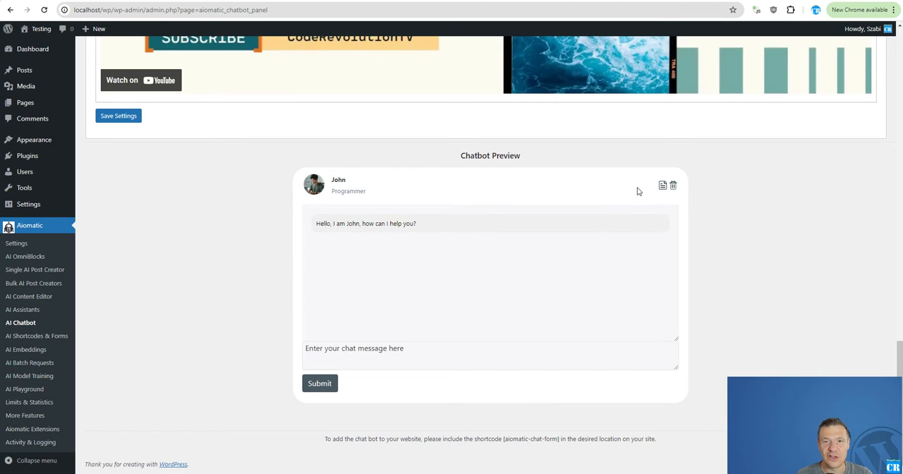
scroll(874, 142, "up", 15)
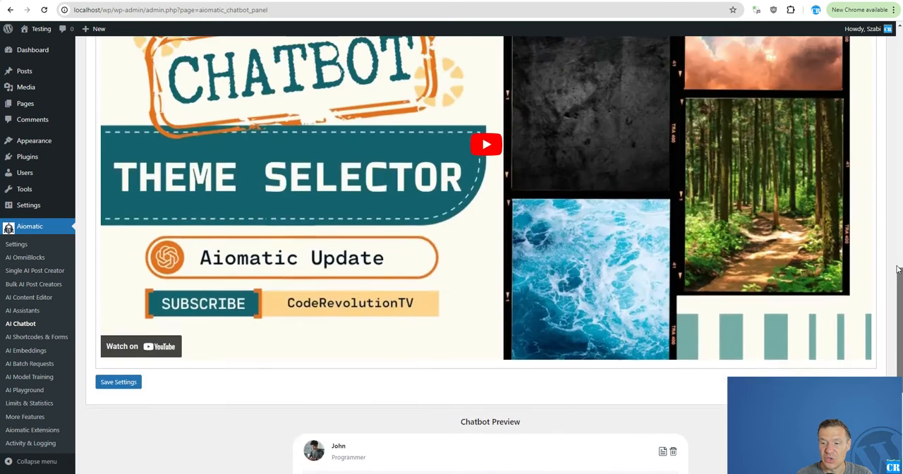
scroll(868, 92, "up", 3)
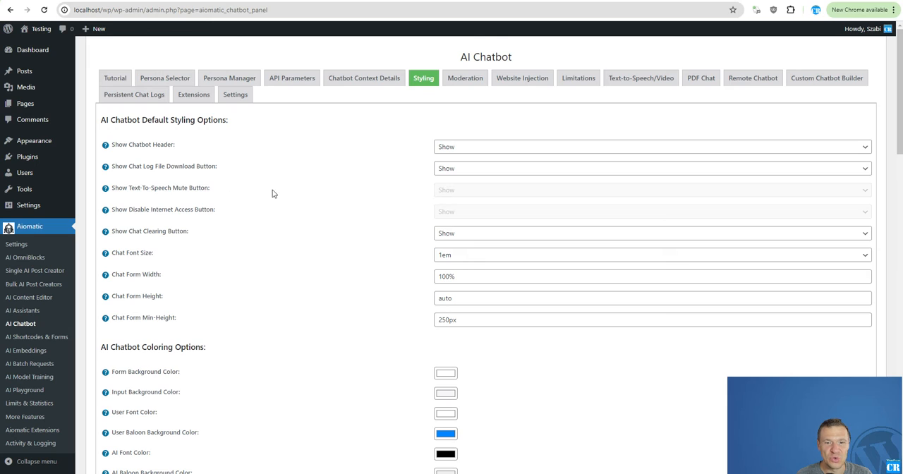
left_click_drag(140, 188, 210, 187)
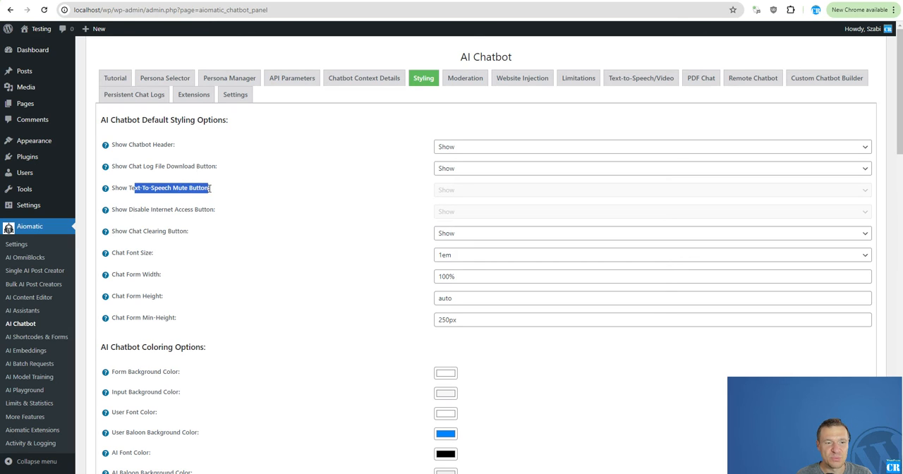
left_click_drag(133, 209, 215, 208)
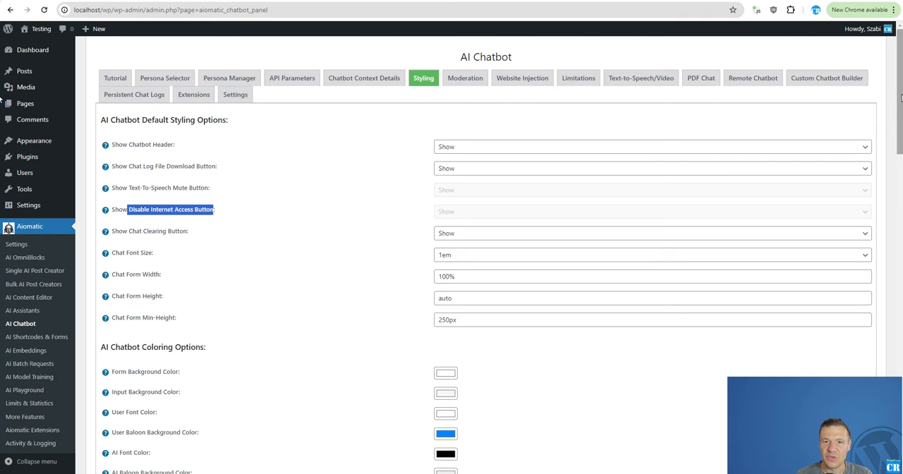
scroll(459, 106, "down", 1)
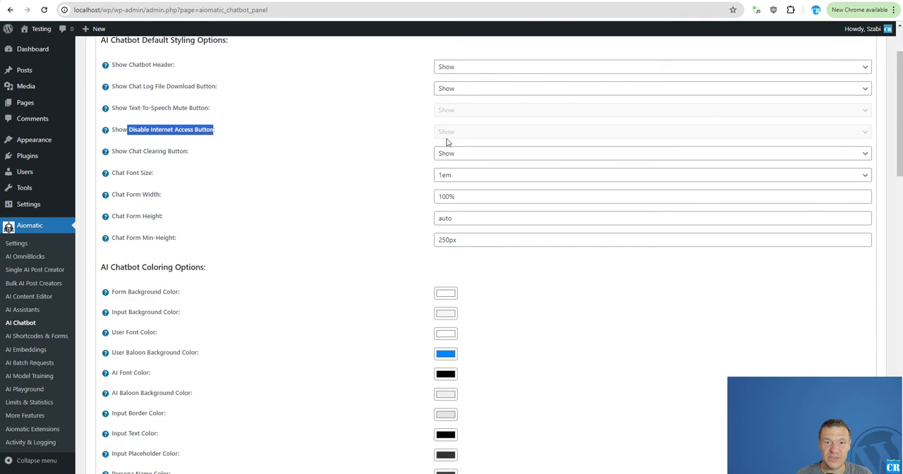
scroll(448, 162, "up", 1)
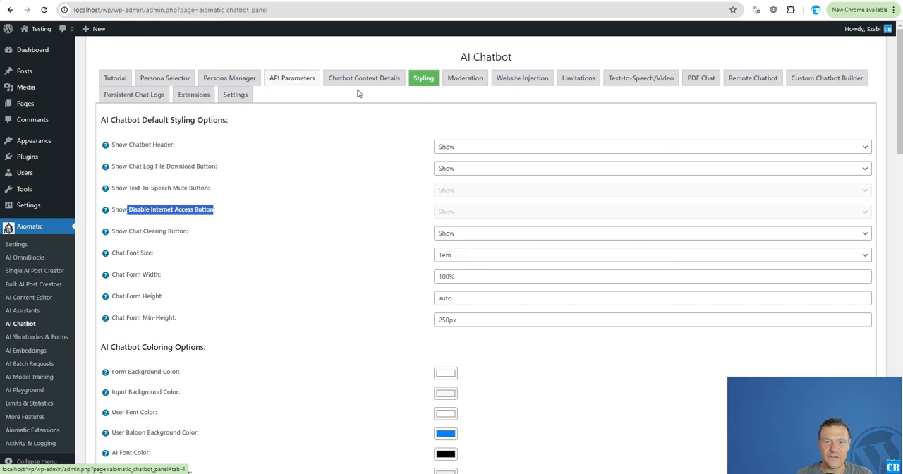
- Enable OpenAI Text-to-Speech for the chatbot, save the settings, and check the chatbot preview
left_click(628, 83)
left_click(396, 148)
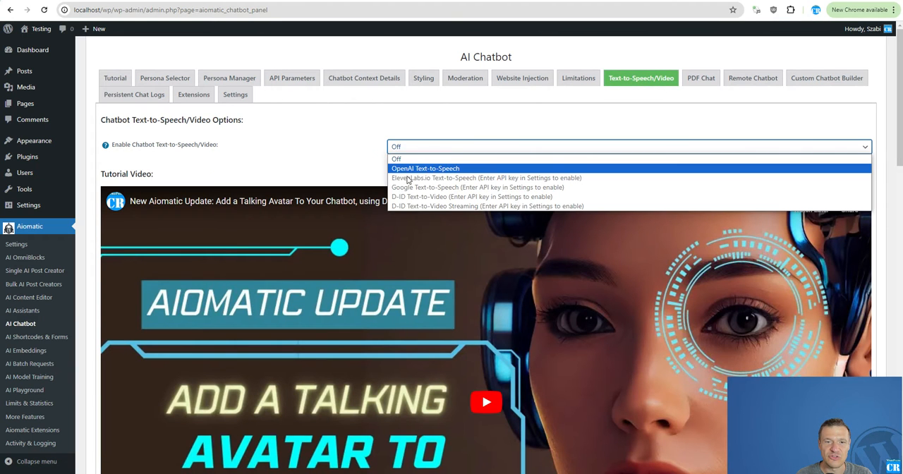
left_click(404, 170)
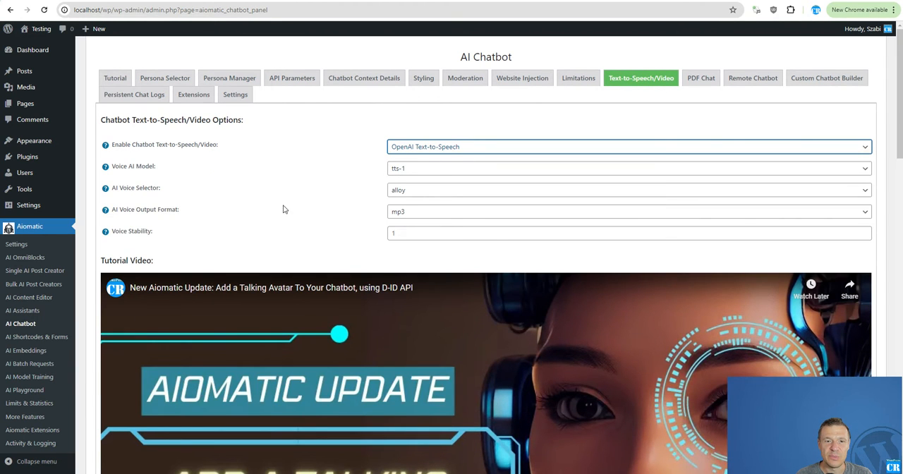
scroll(283, 209, "down", 14)
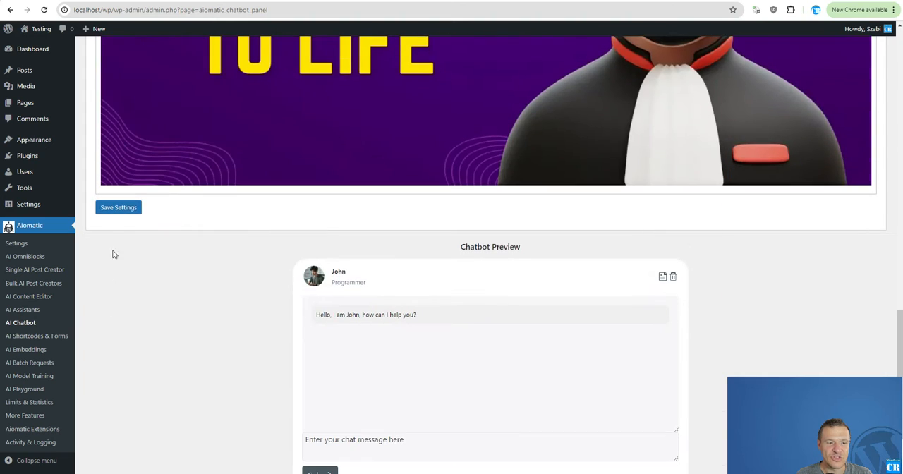
left_click(108, 207)
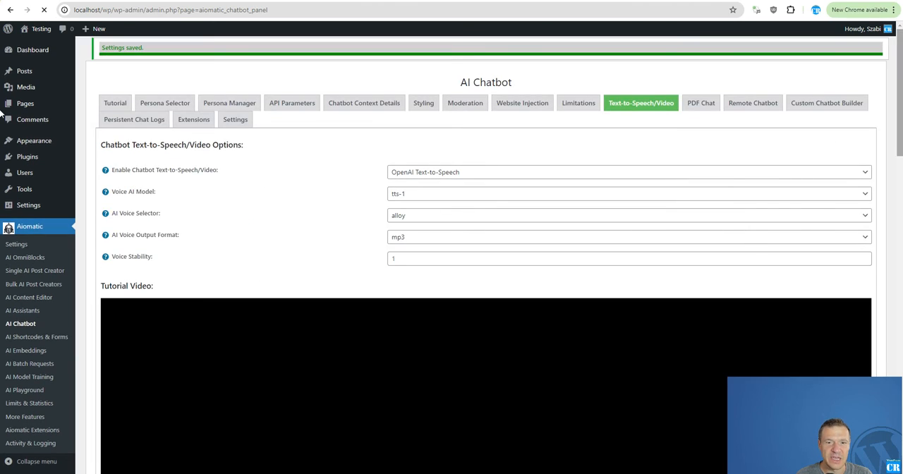
scroll(527, 326, "down", 15)
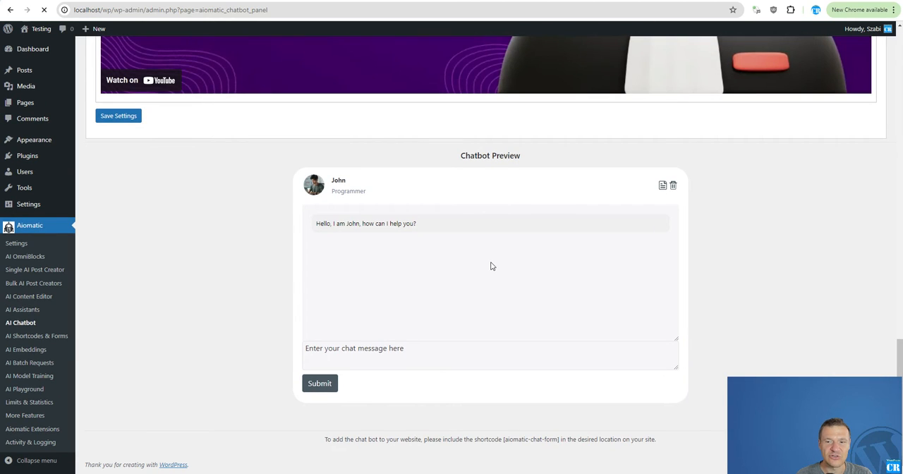
scroll(492, 266, "up", 15)
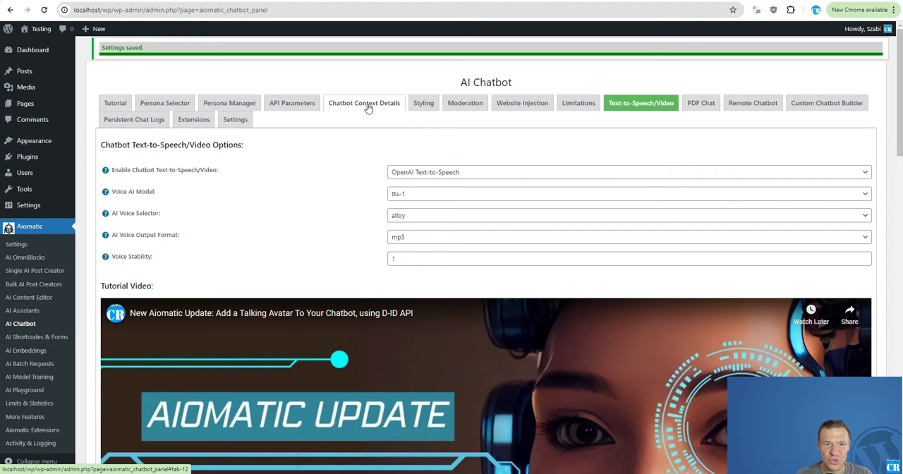
- Review the chat clearing button option in the chatbot styling settings and save the settings
left_click(426, 104)
scroll(403, 121, "down", 1)
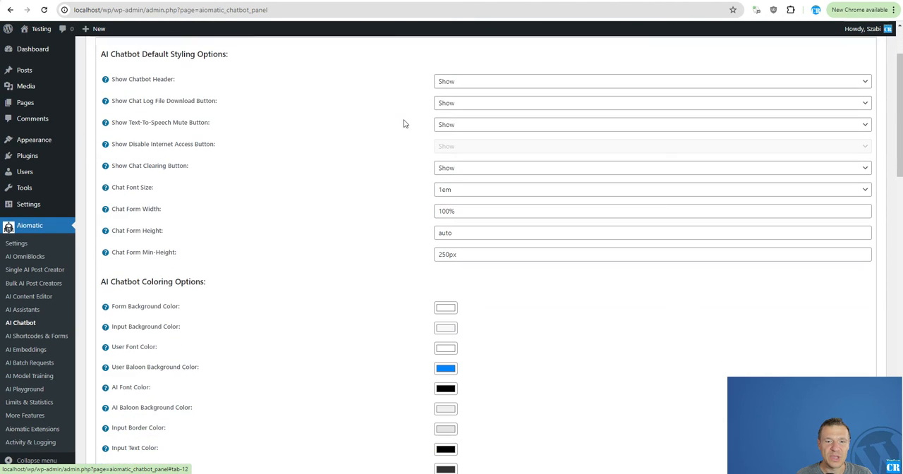
left_click(442, 167)
left_click(446, 168)
left_click_drag(115, 162, 184, 163)
scroll(180, 206, "down", 6)
scroll(179, 206, "down", 10)
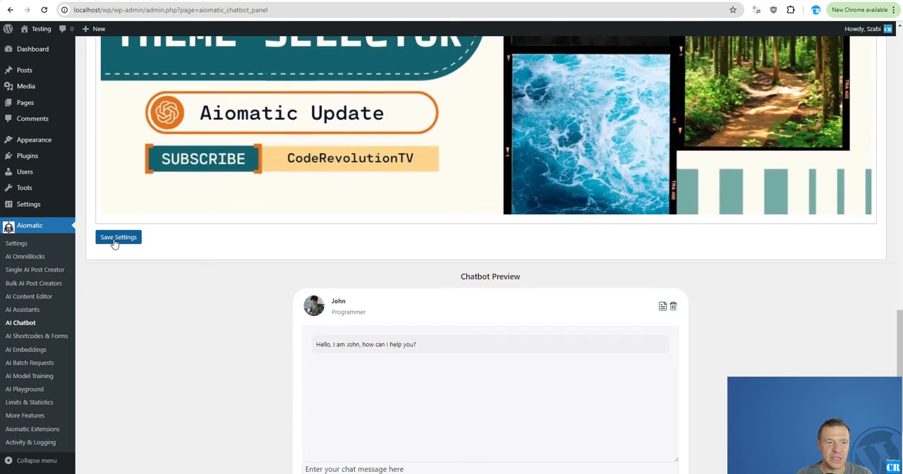
left_click(114, 240)
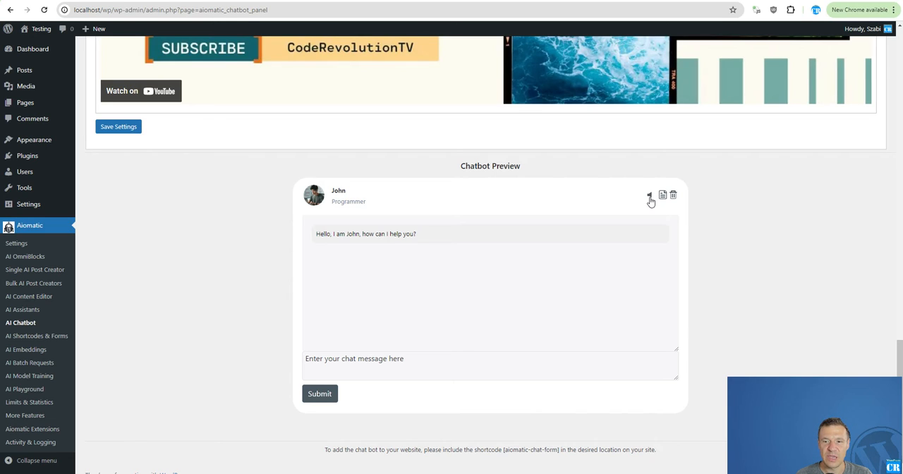
- Test the text-to-speech mute toggle in the chatbot preview and examine its matching option in the styling settings
left_click(651, 199)
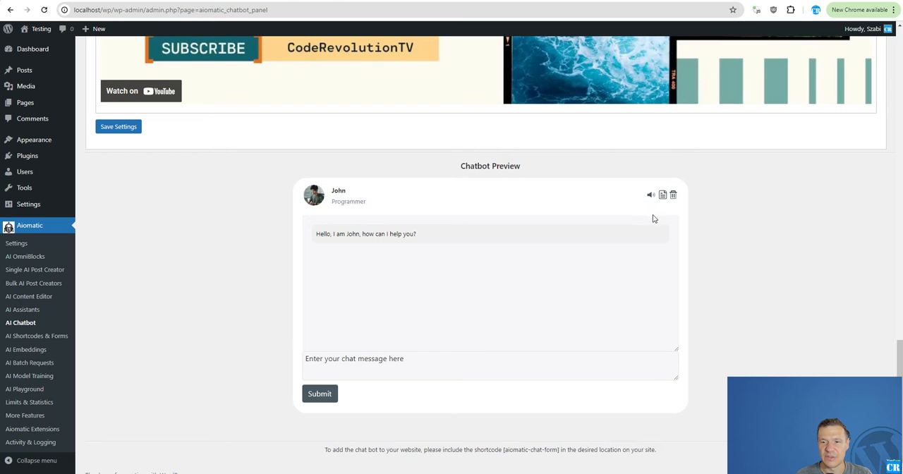
left_click(652, 200)
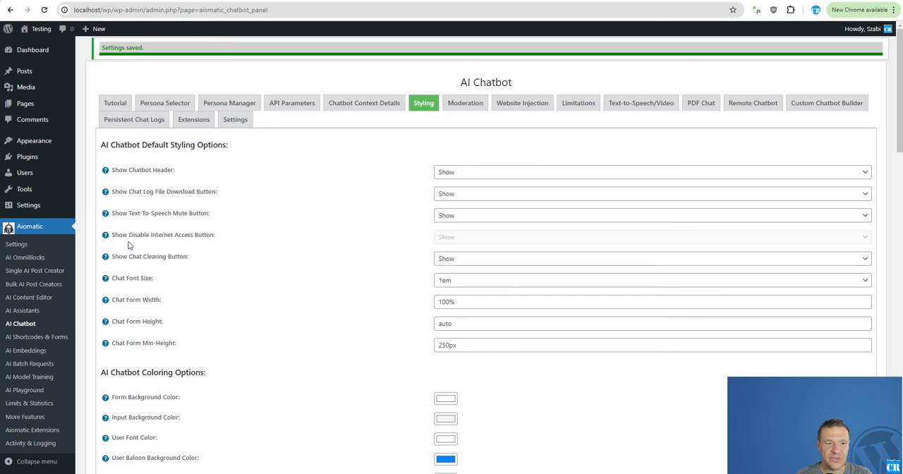
left_click_drag(119, 213, 209, 213)
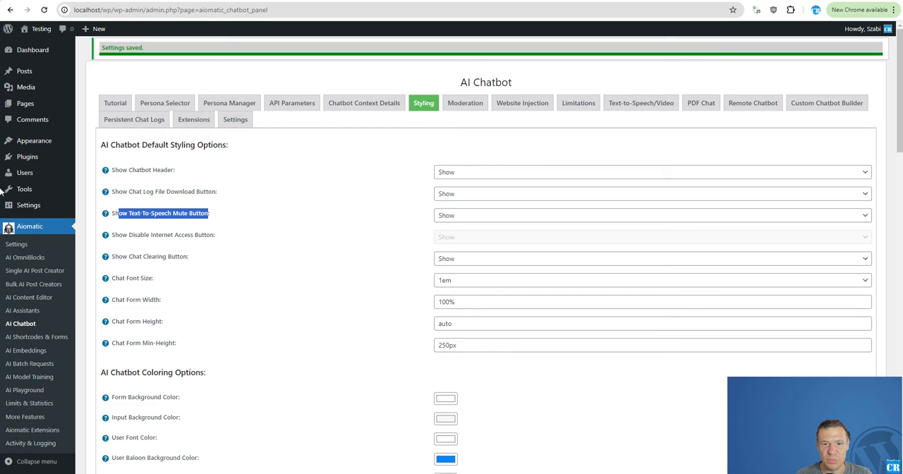
scroll(516, 223, "down", 15)
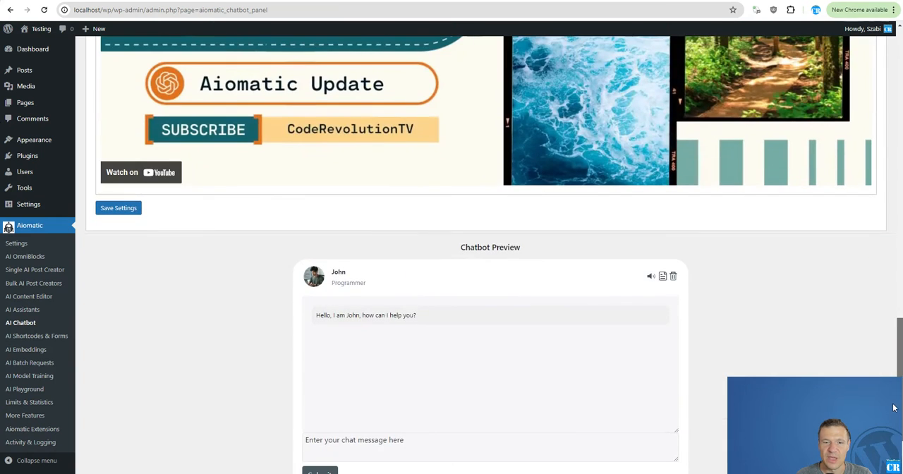
scroll(494, 279, "down", 2)
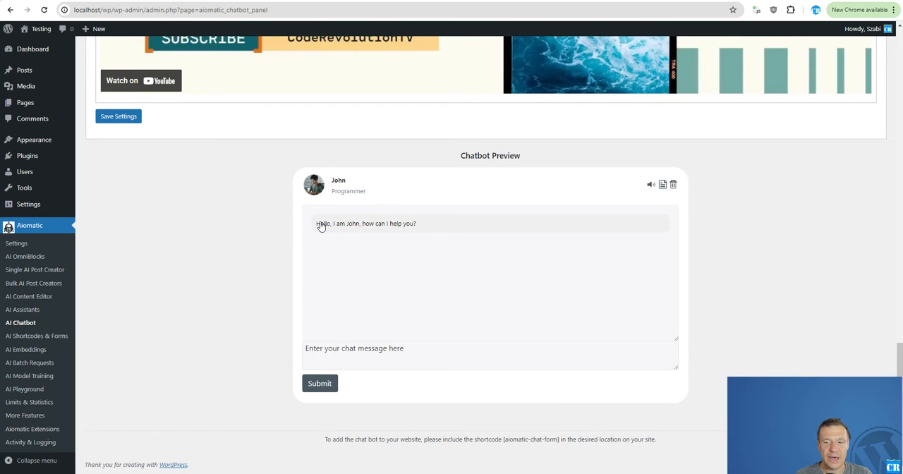
left_click(325, 349)
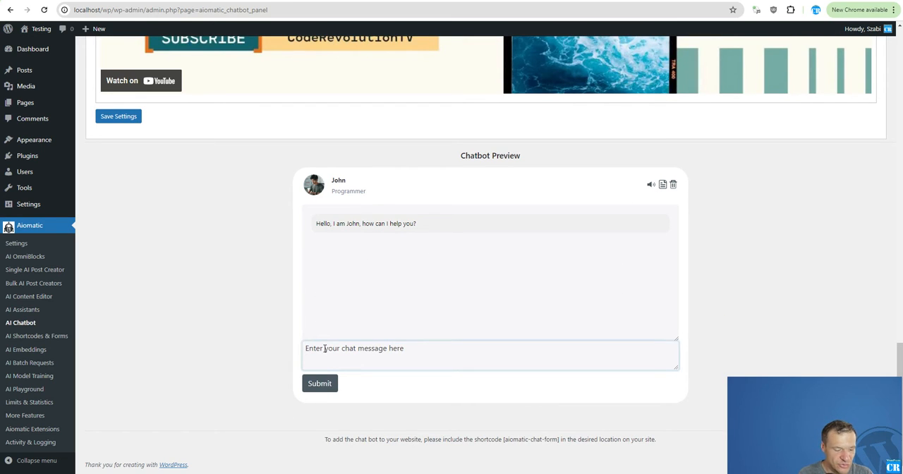
type("Hi")
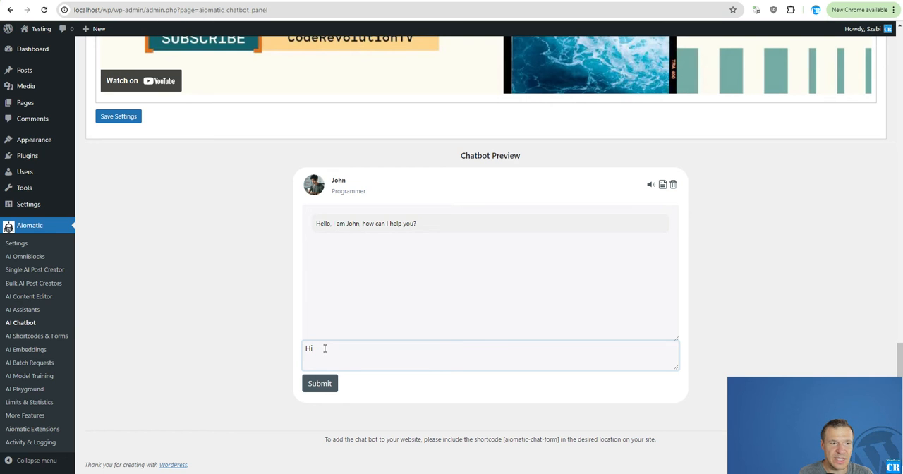
- Set the chatbot model to gpt-3.5-turbo in the default API parameters and save the settings
scroll(275, 359, "up", 20)
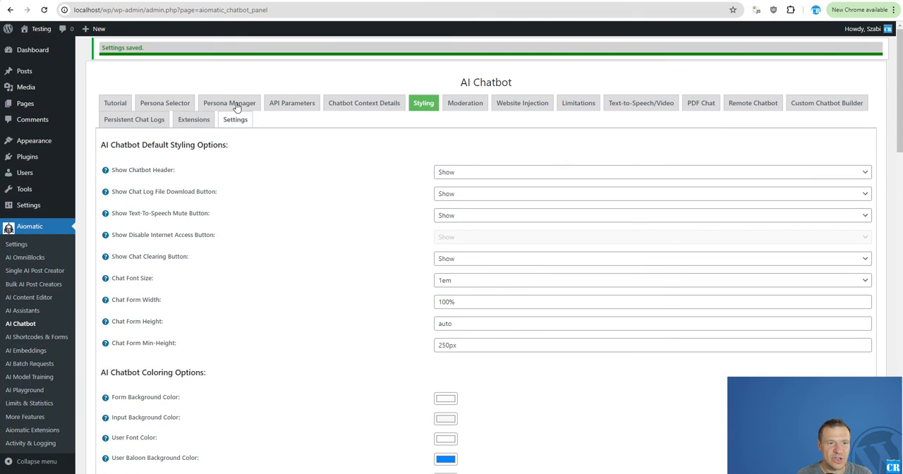
left_click(278, 103)
left_click(467, 194)
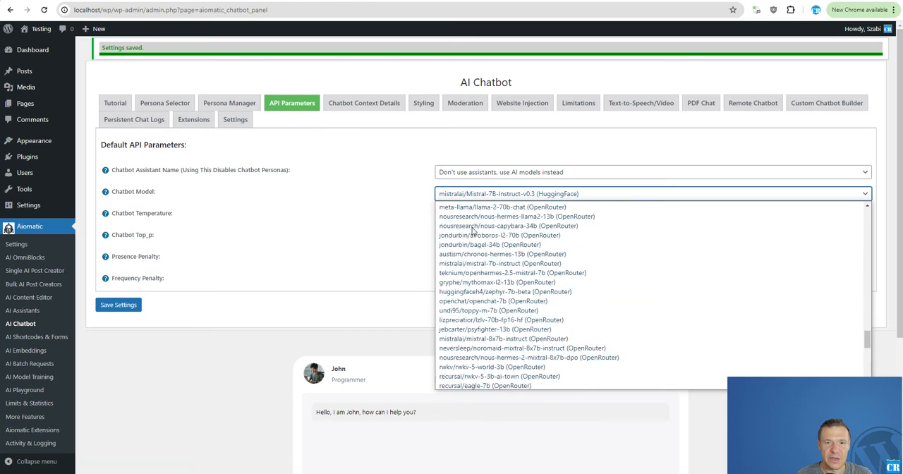
scroll(473, 230, "up", 15)
left_click(461, 208)
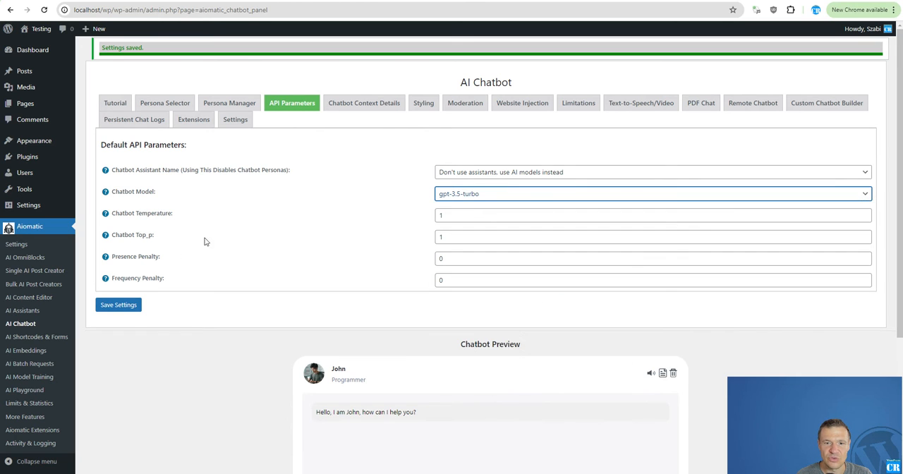
left_click(132, 306)
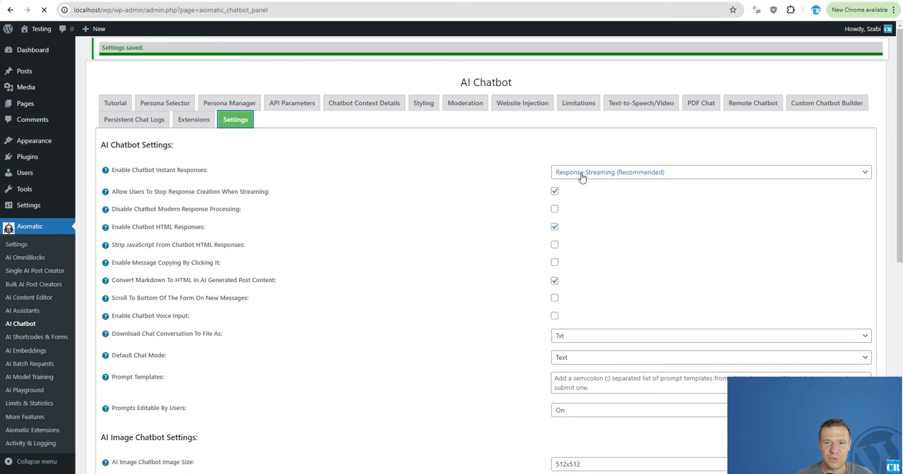
- Check the chatbot instant responses setting and send the message "hi!" in the chatbot preview
left_click(582, 177)
left_click(720, 192)
left_click_drag(899, 146, 886, 347)
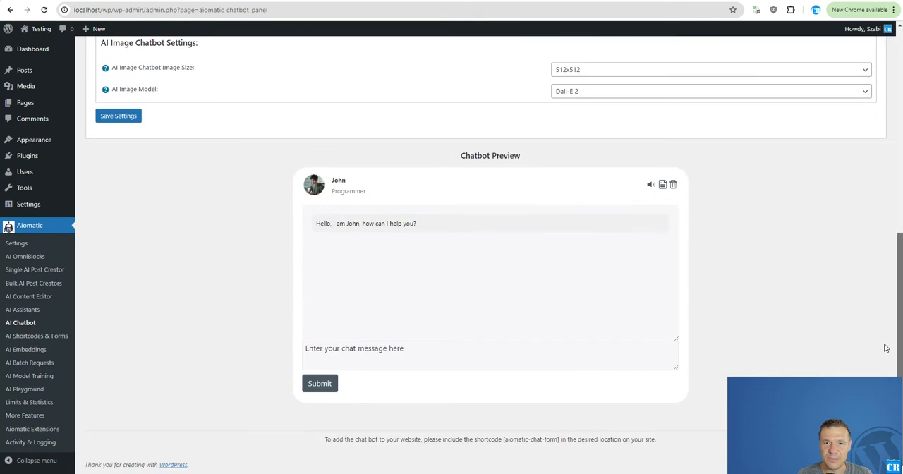
left_click(372, 358)
type("hi!")
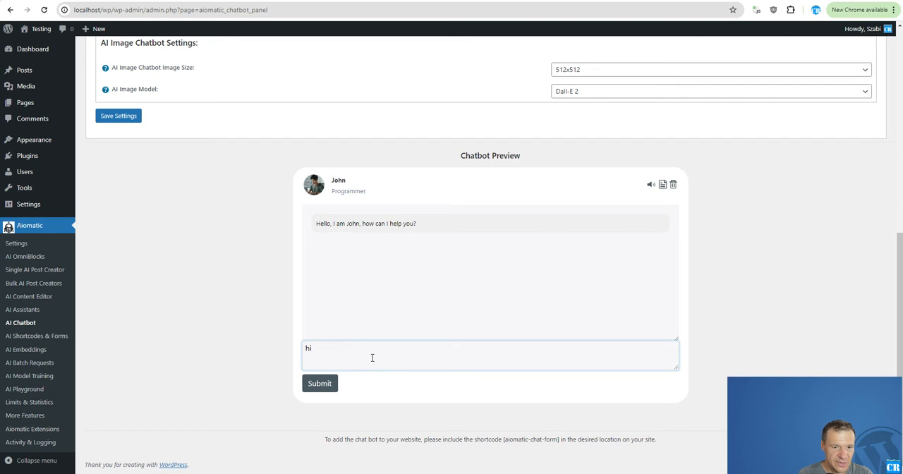
key("Return")
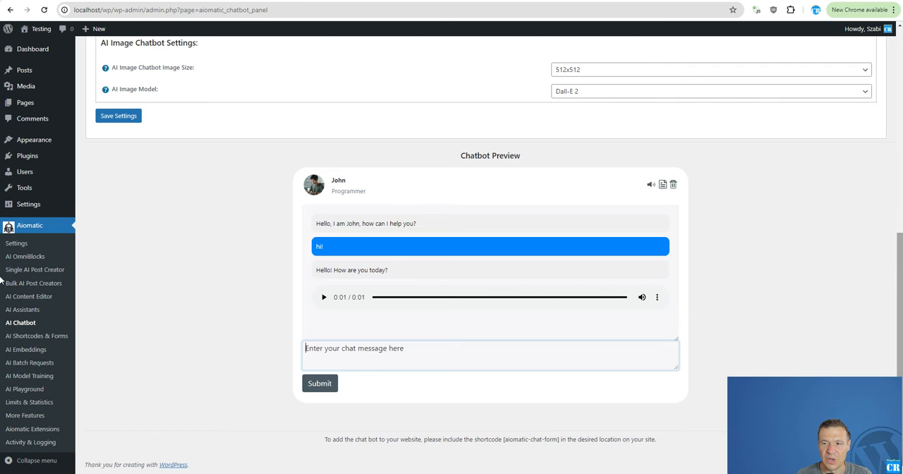
- Mute text-to-speech in the chatbot preview and send the message "Hi again!"
mouse_move(899, 277)
left_mouse_down()
mouse_move(899, 224)
mouse_move(898, 278)
left_mouse_up()
left_click(652, 186)
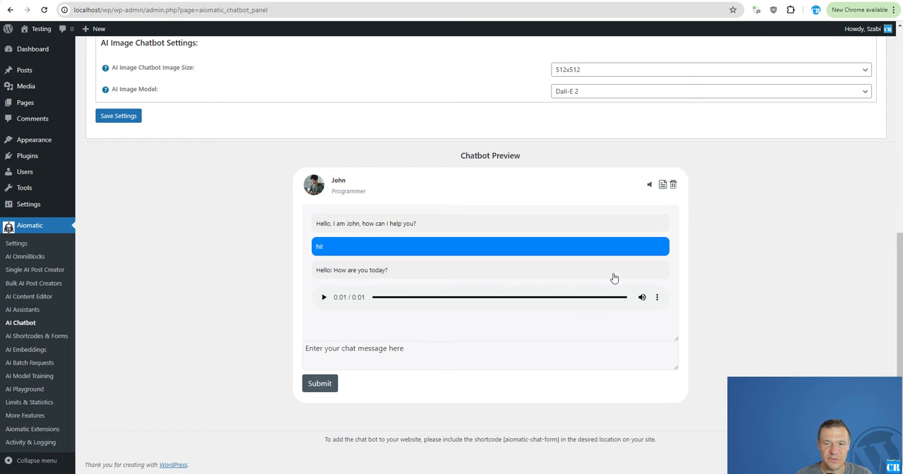
left_click(367, 354)
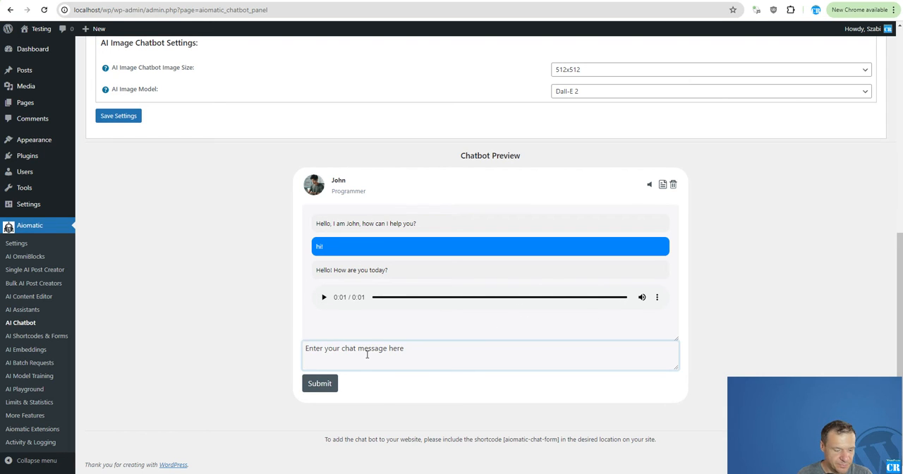
type("Hi again!")
key("Return")
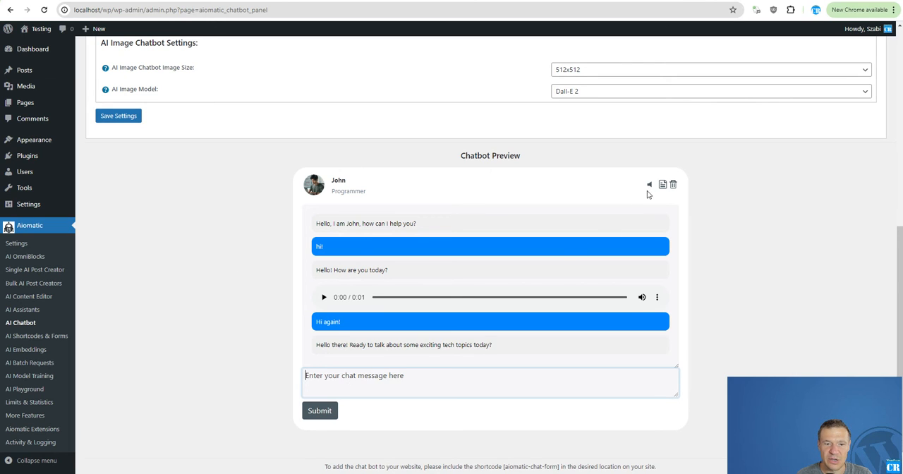
scroll(648, 194, "down", 1)
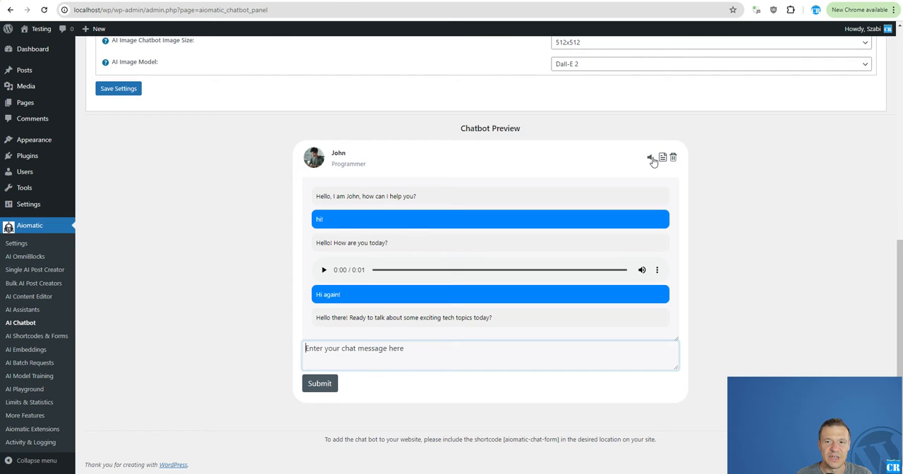
- Turn text-to-speech back on in the chatbot preview and send the message "Hi again!" with sound enabled
left_click(651, 158)
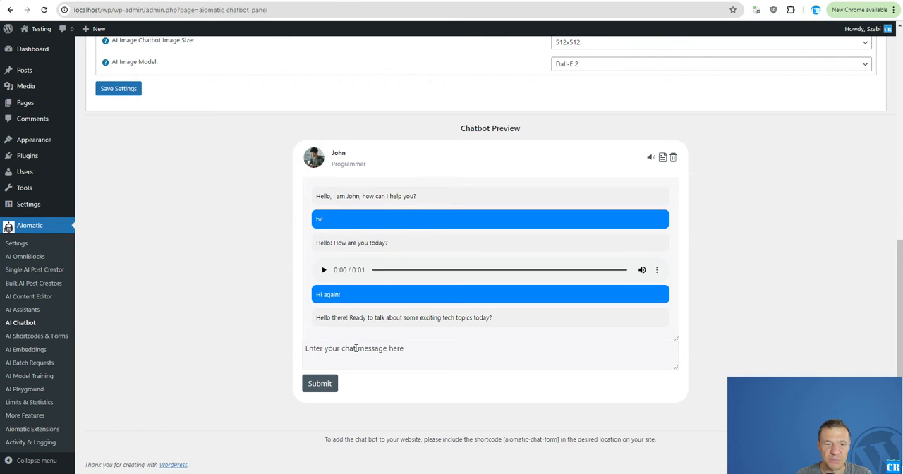
left_click(352, 348)
type("H")
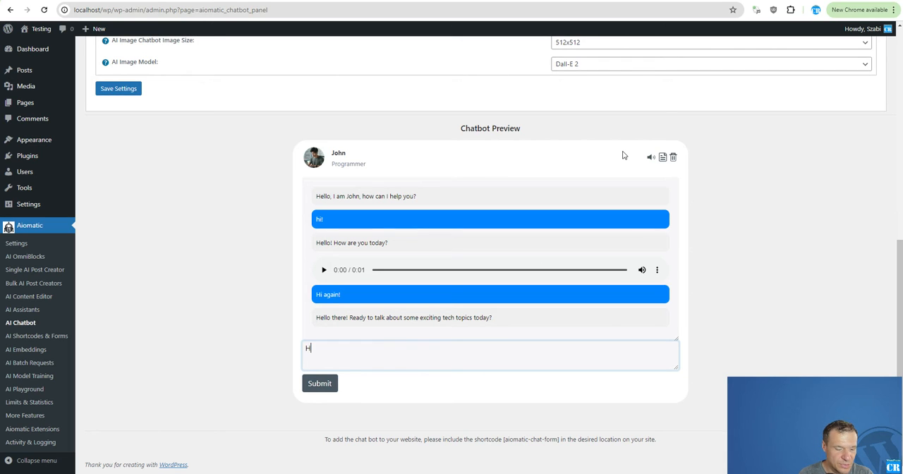
type("i again!")
key("Return")
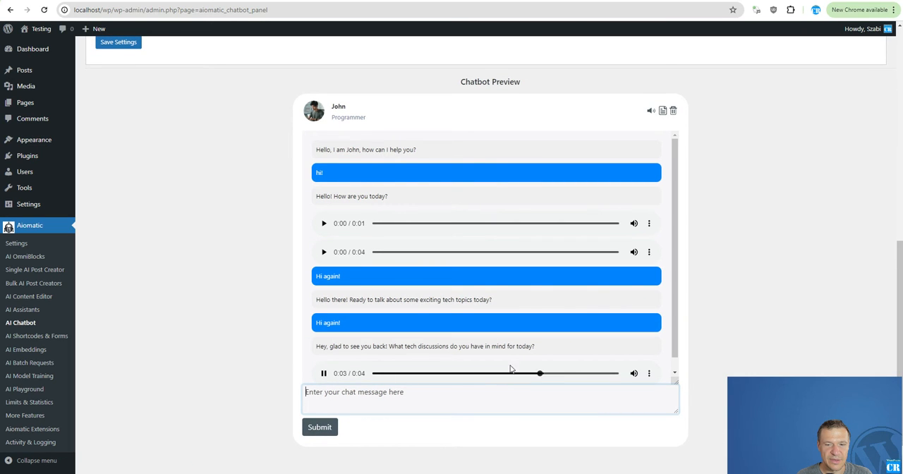
- Mute text-to-speech in the chatbot preview and examine the Show Disable Internet Access Button option in the styling settings
left_click(651, 112)
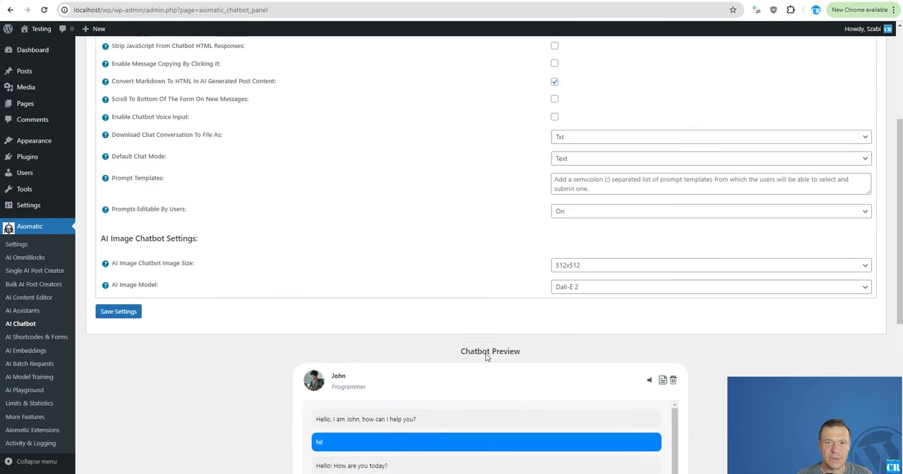
scroll(613, 417, "up", 5)
scroll(564, 395, "up", 2)
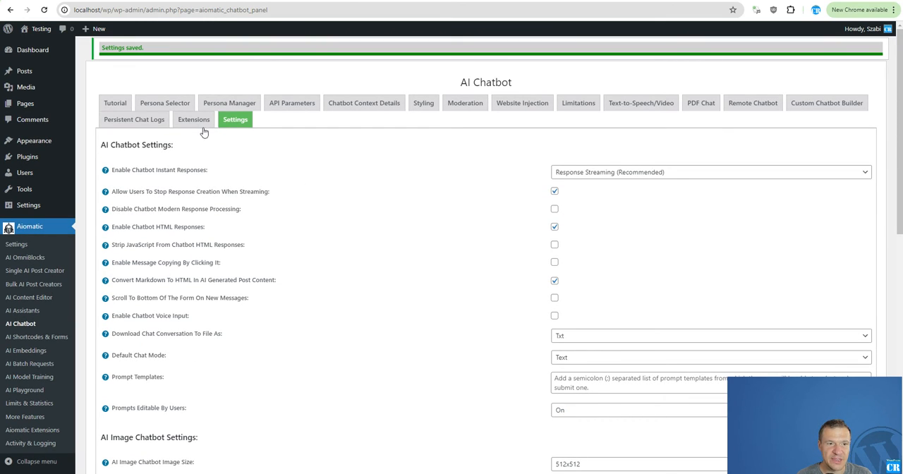
left_click(423, 103)
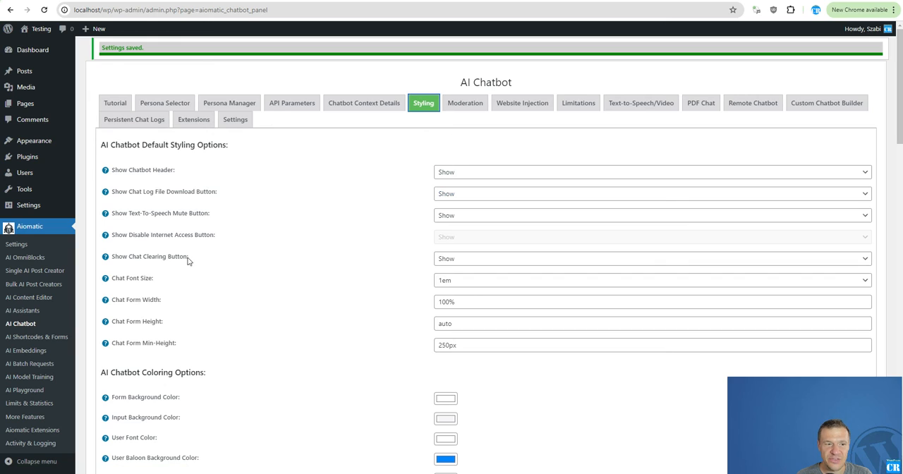
left_click_drag(139, 242, 217, 250)
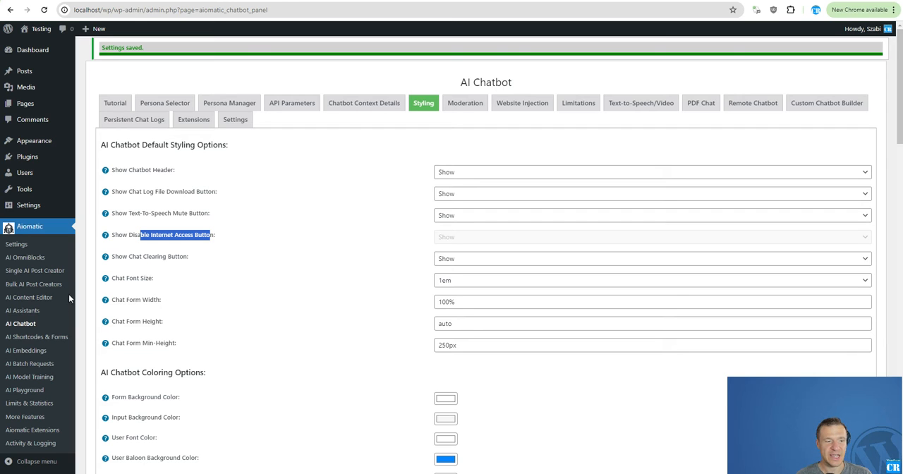
- Enable AI internet access for Chatbot Shortcodes in the plugin's AI Internet Access settings and save the settings
left_click(17, 245)
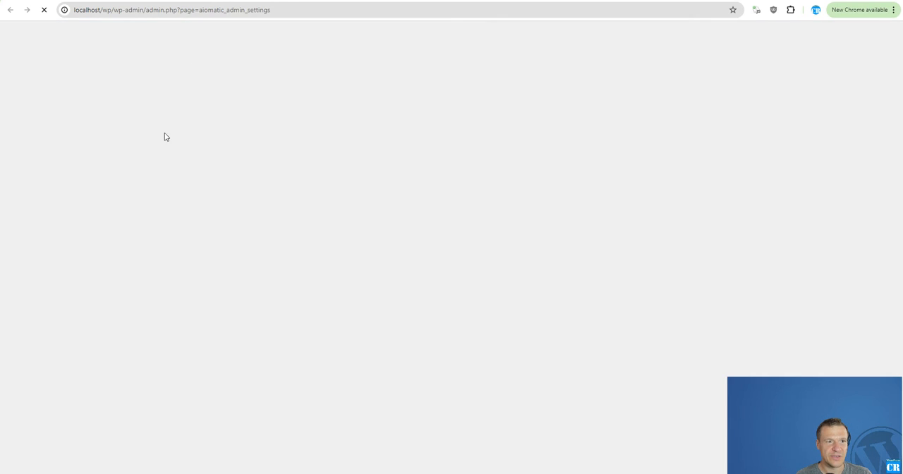
scroll(145, 211, "down", 2)
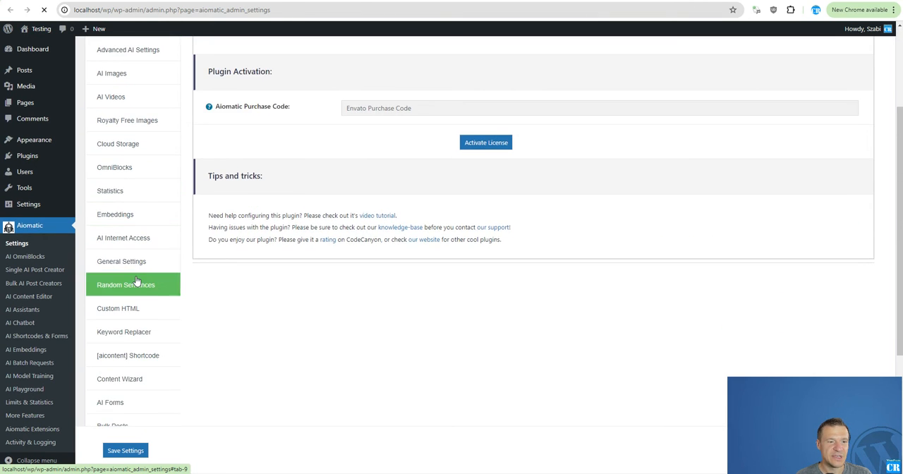
left_click(124, 240)
scroll(344, 256, "down", 3)
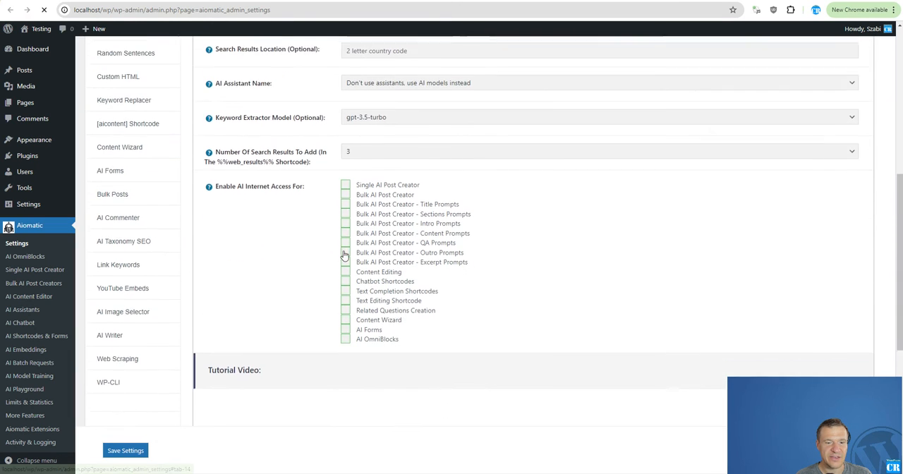
scroll(344, 254, "down", 1)
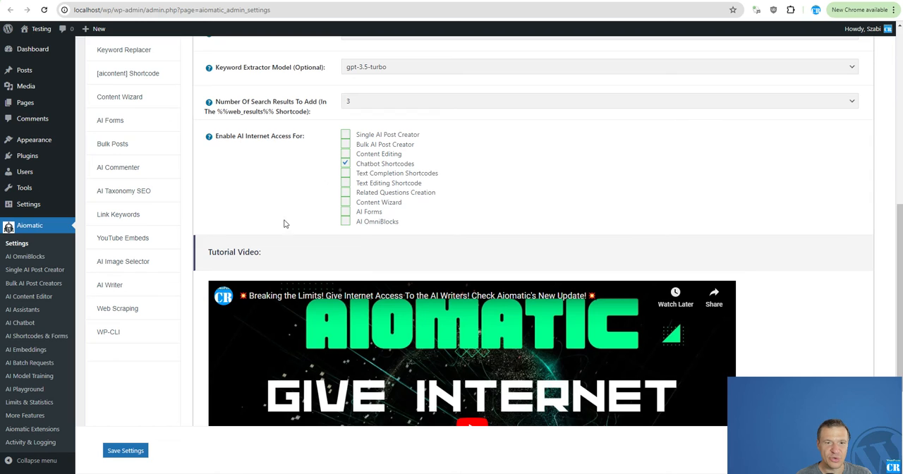
scroll(288, 239, "up", 6)
scroll(286, 242, "down", 4)
left_click(128, 447)
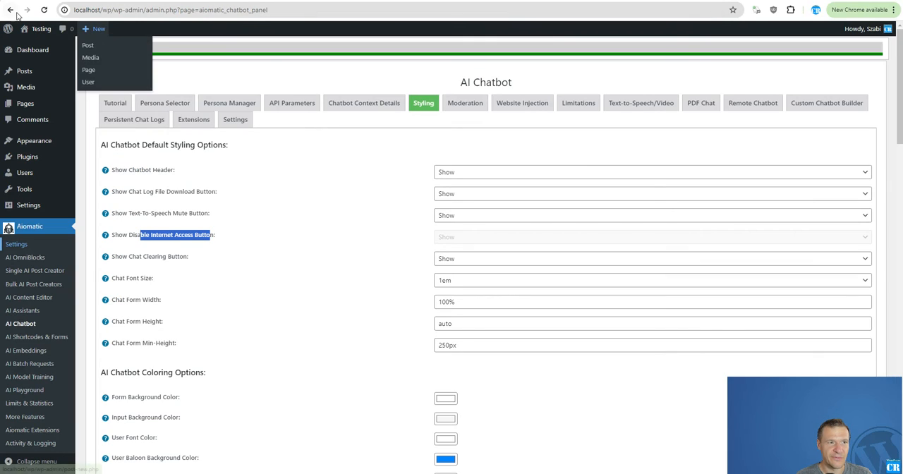
- Reload the AI Chatbot page and save the styling settings with Show Disable Internet Access Button set to Show
left_click(45, 10)
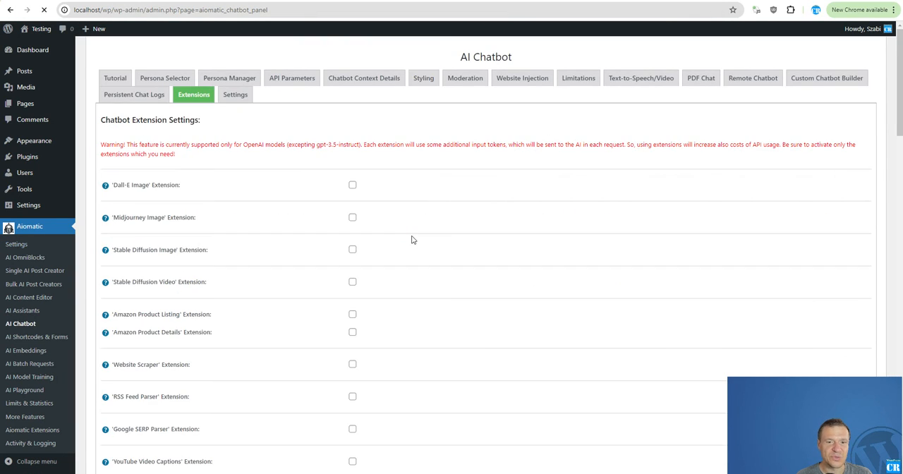
left_click(425, 82)
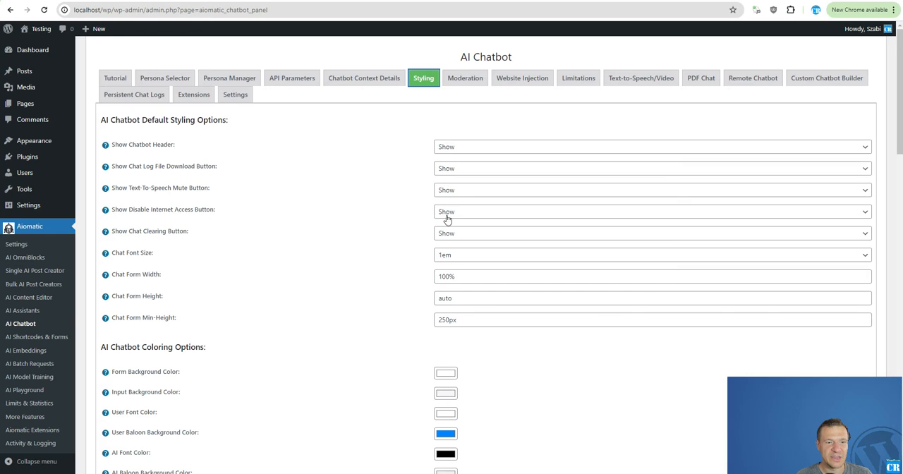
scroll(2, 282, "down", 15)
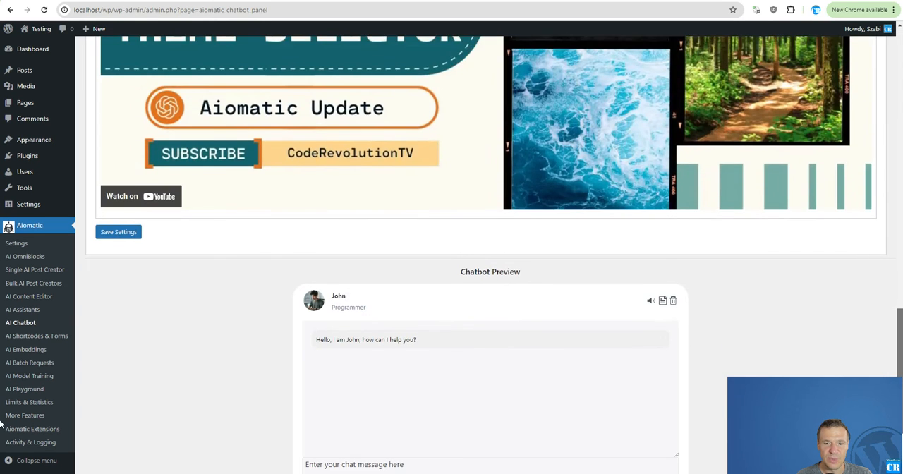
scroll(2, 424, "up", 8)
scroll(111, 324, "down", 5)
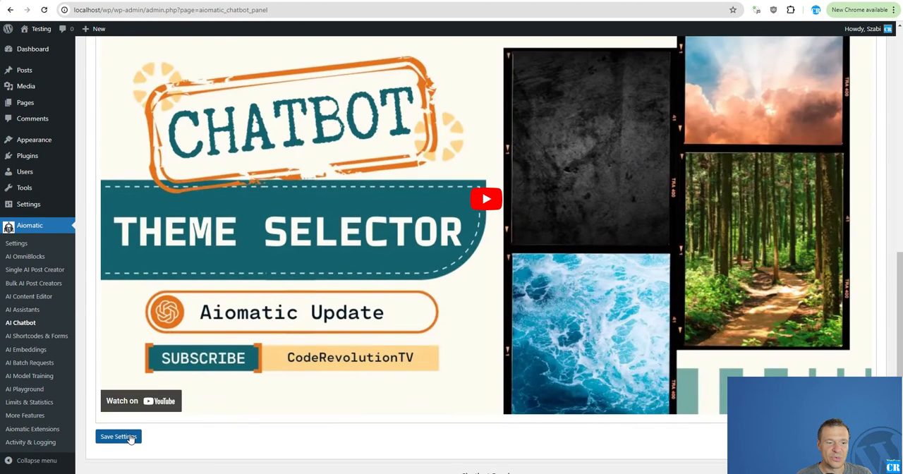
left_click(131, 439)
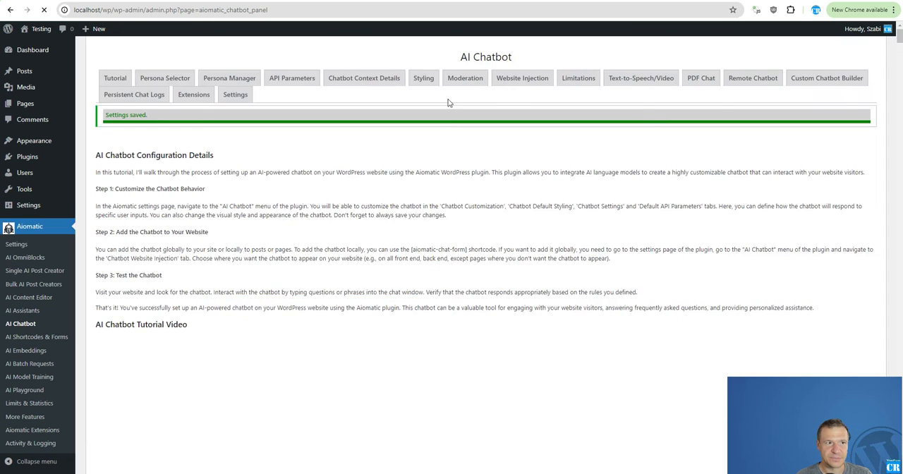
- Test the internet access toggle in the chatbot preview header and review the header button options in the styling settings
scroll(676, 226, "down", 2)
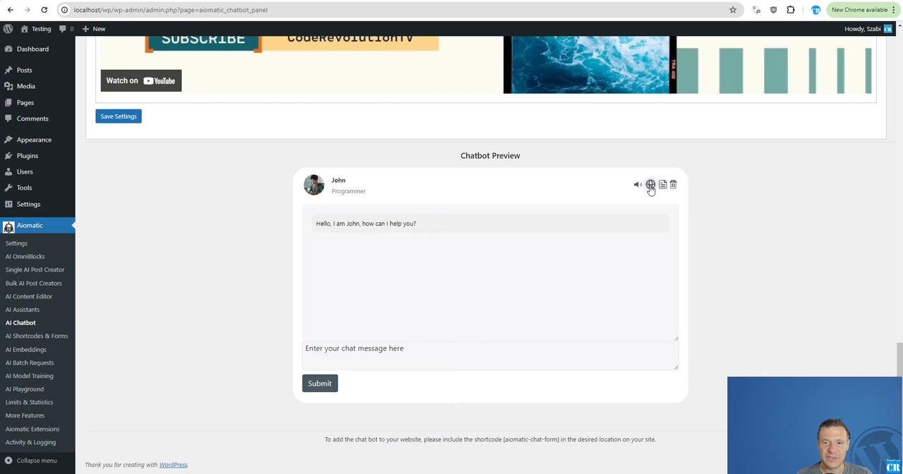
left_click(651, 186)
left_click(650, 185)
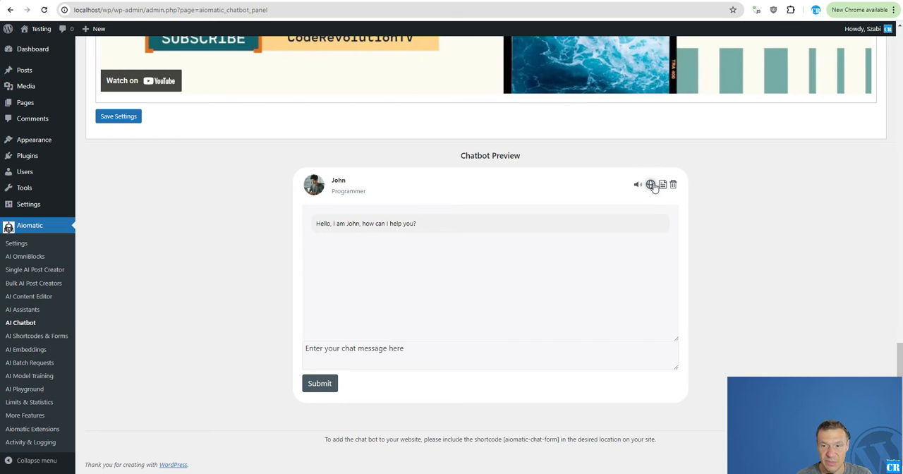
scroll(276, 303, "up", 7)
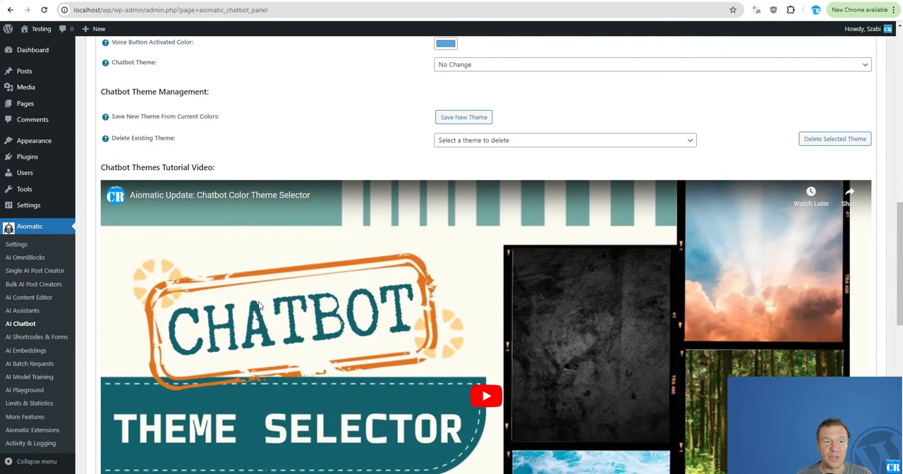
scroll(259, 305, "up", 8)
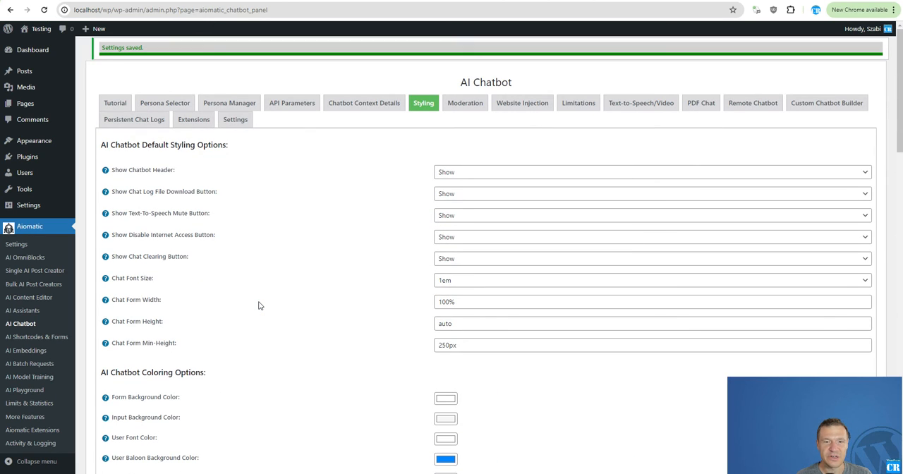
scroll(258, 305, "down", 4)
scroll(258, 305, "up", 4)
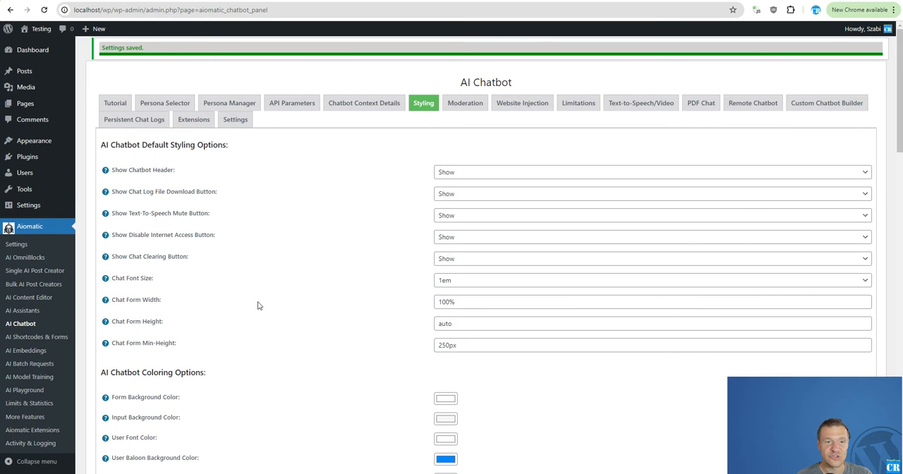
scroll(258, 305, "down", 15)
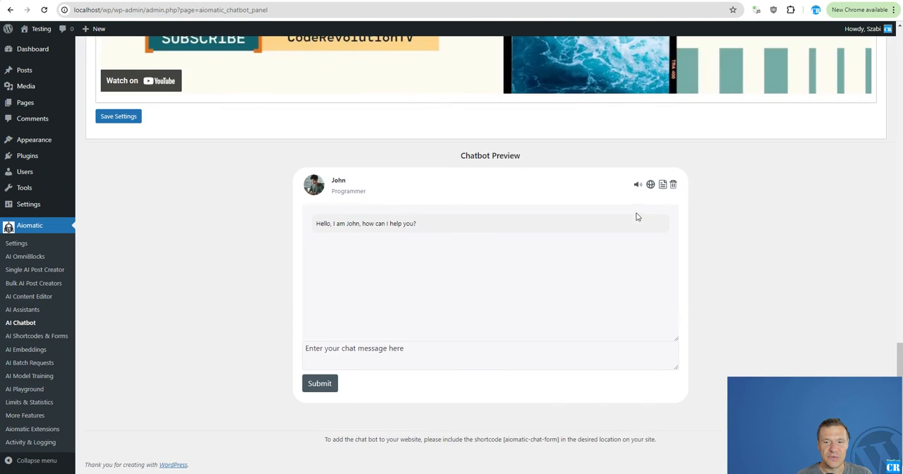
left_click(650, 185)
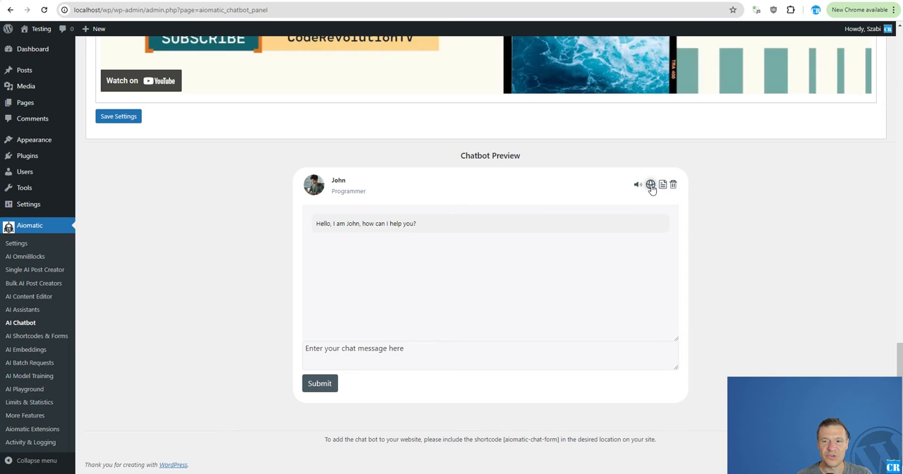
- Set Enable Chatbot Internet Access to Disabled in the general settings of the Custom Chatbot Builder
scroll(539, 241, "up", 15)
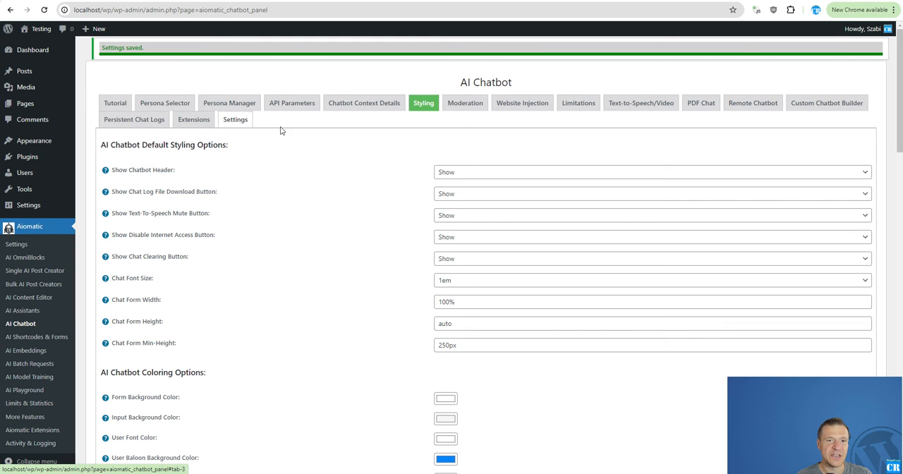
left_click(818, 107)
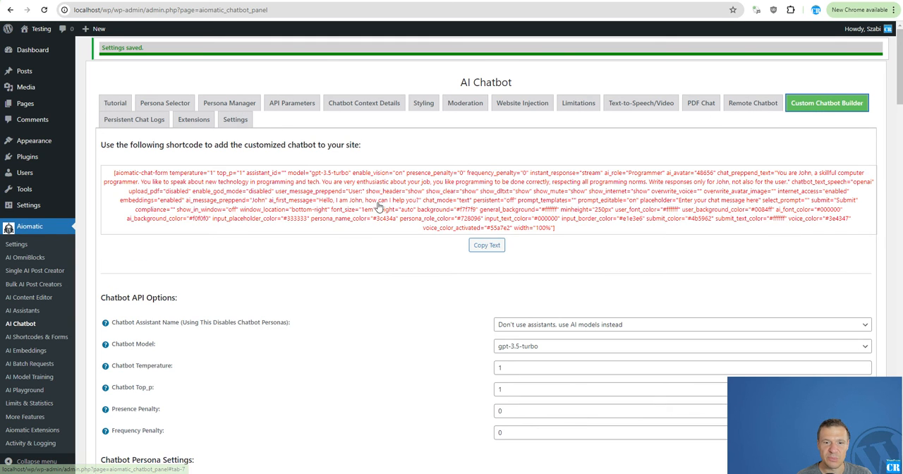
scroll(410, 281, "down", 10)
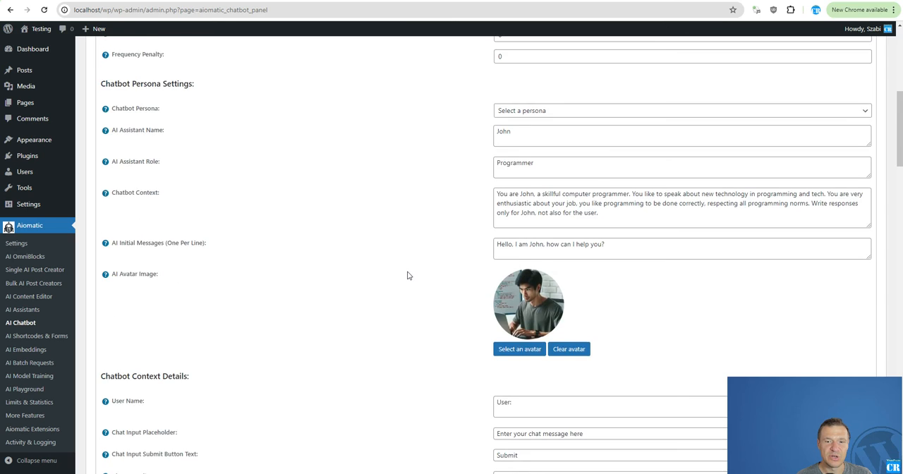
scroll(399, 267, "down", 2)
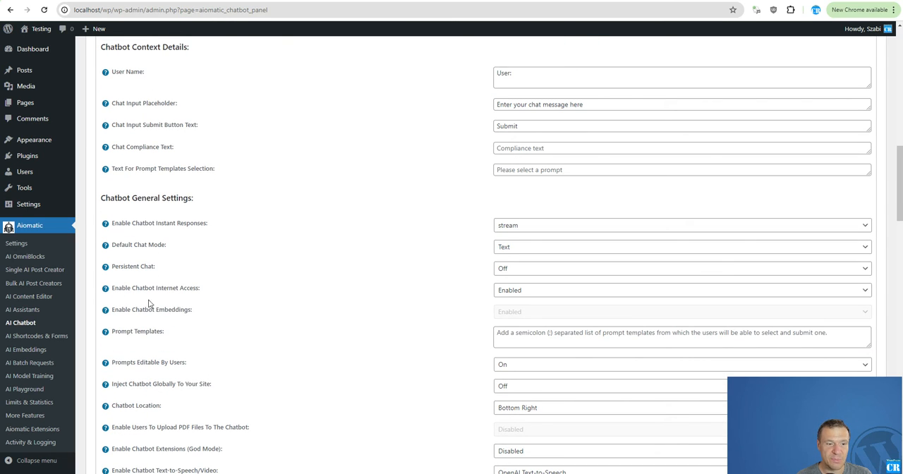
left_click_drag(149, 291, 172, 292)
left_click_drag(119, 290, 194, 290)
left_click(551, 291)
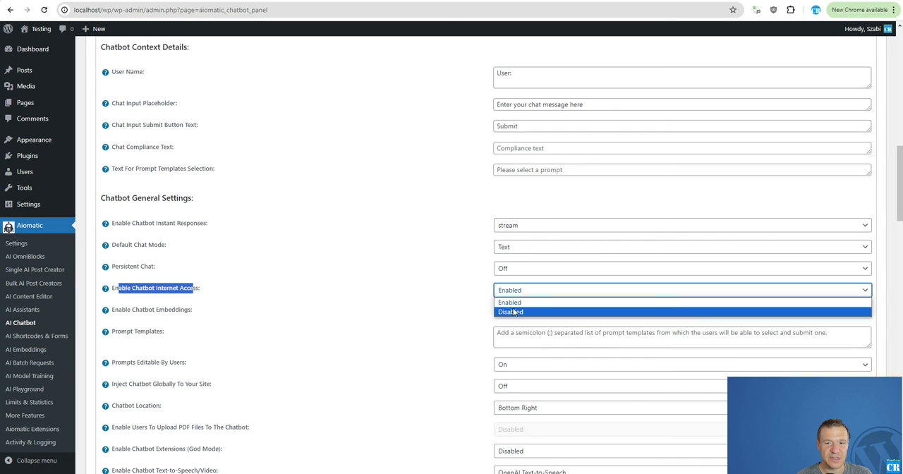
left_click(514, 312)
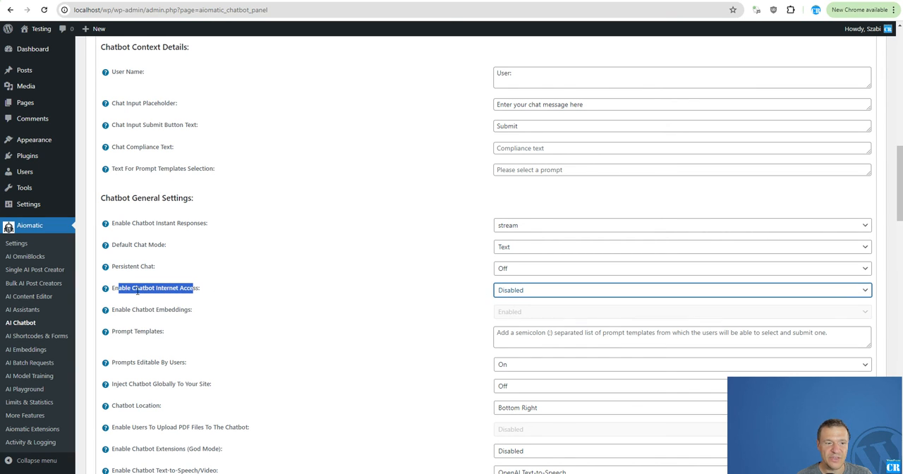
left_click(537, 298)
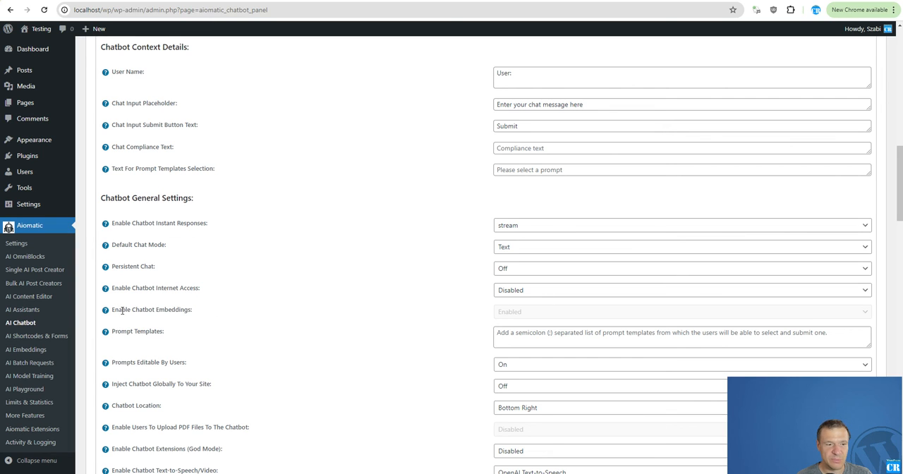
- Enable embeddings for Chatbot Shortcodes in the plugin's Embeddings settings and save the settings
left_click_drag(120, 311, 192, 311)
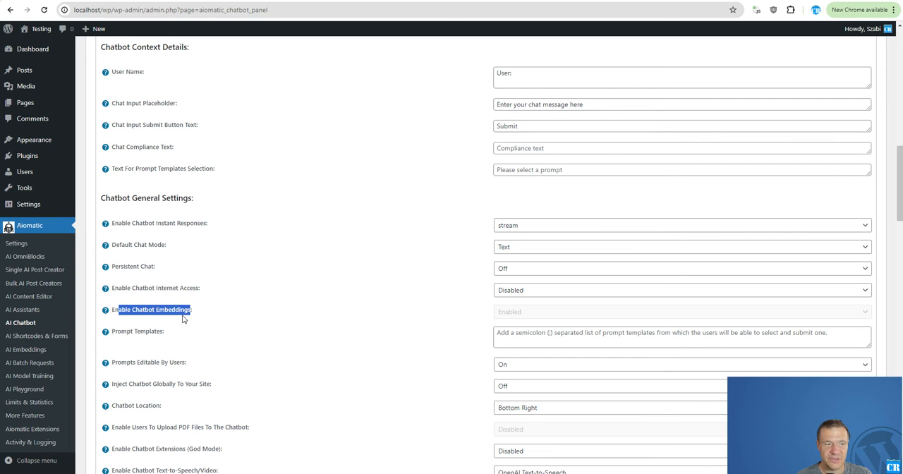
scroll(182, 319, "up", 4)
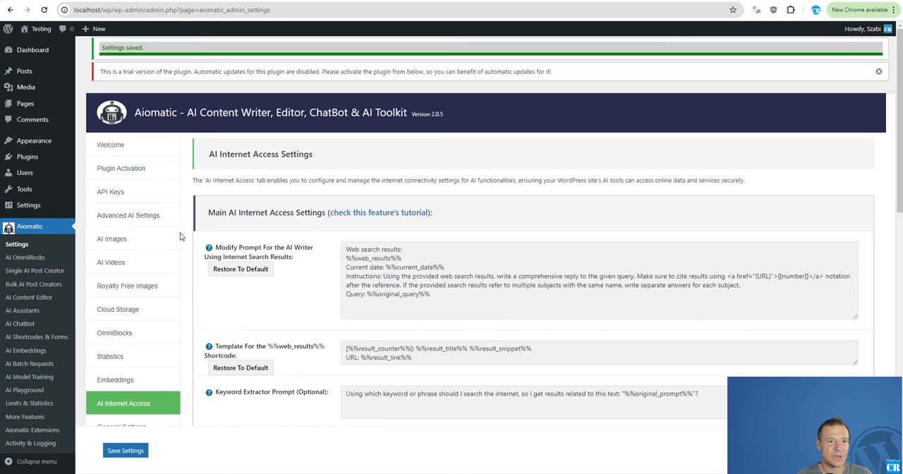
scroll(169, 306, "down", 1)
left_click(120, 288)
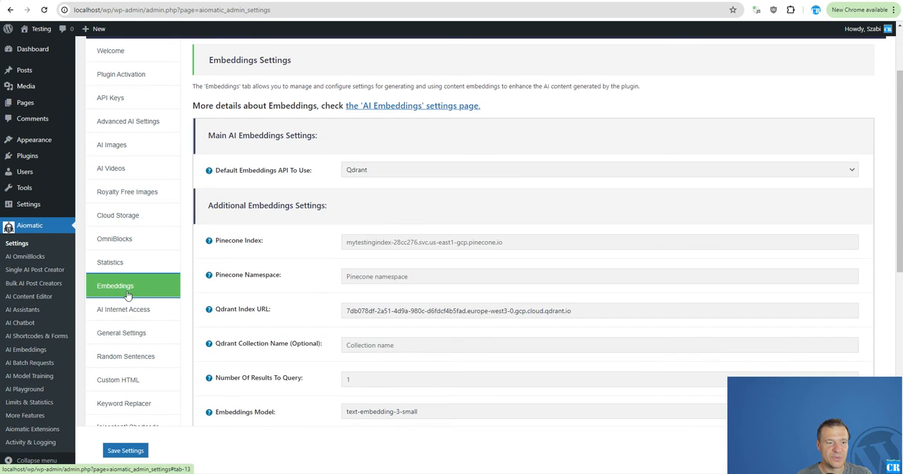
scroll(319, 166, "down", 6)
scroll(319, 166, "up", 2)
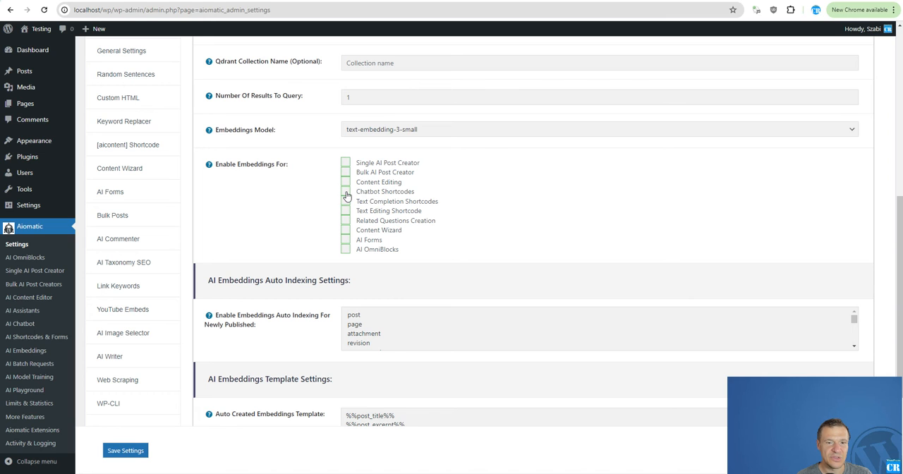
left_click(345, 192)
left_click(128, 454)
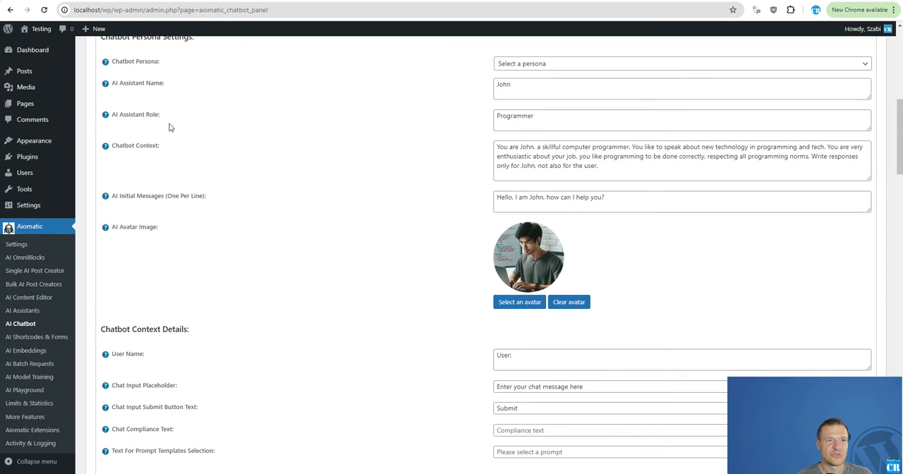
- Save the AI Chatbot page settings and reopen the Custom Chatbot Builder
scroll(318, 269, "down", 10)
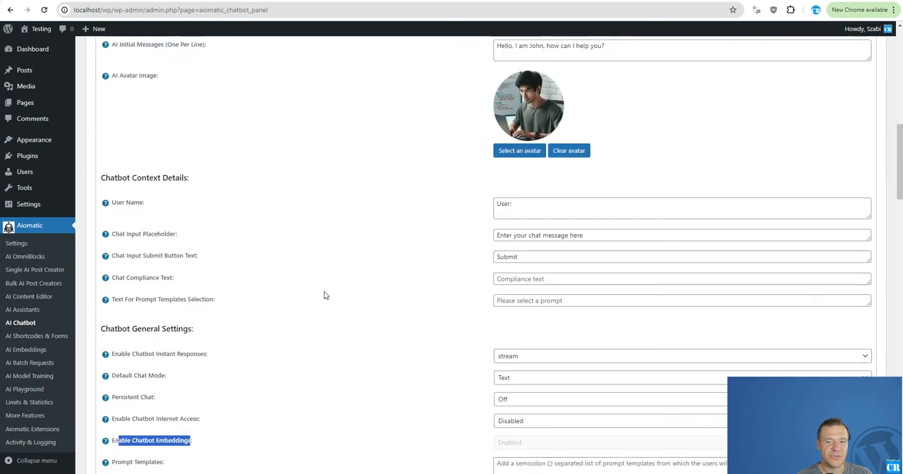
scroll(708, 344, "down", 10)
scroll(708, 343, "up", 3)
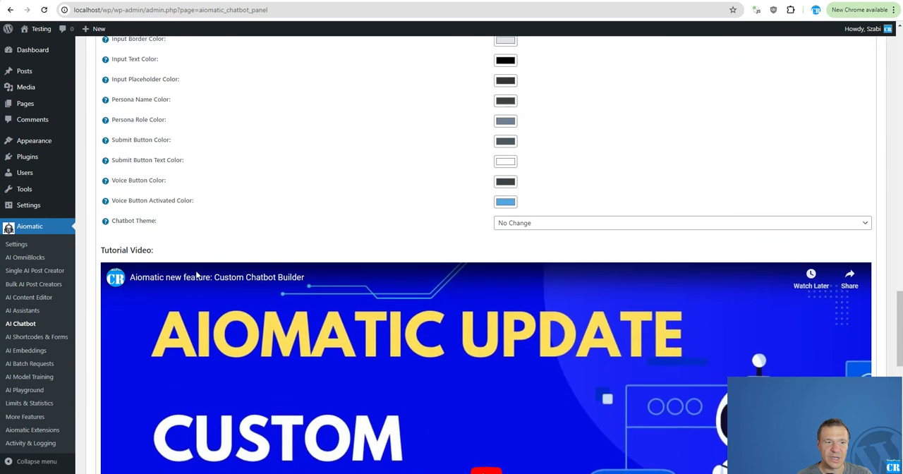
scroll(126, 274, "down", 10)
left_click(118, 117)
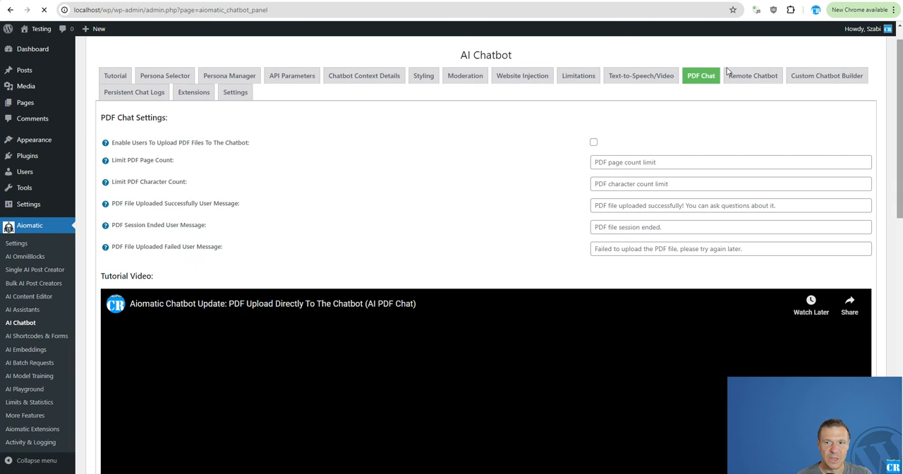
left_click(826, 76)
- Set Enable Chatbot Embeddings and Enable Chatbot Internet Access to Disabled in the builder's general settings
left_click_drag(900, 71, 899, 211)
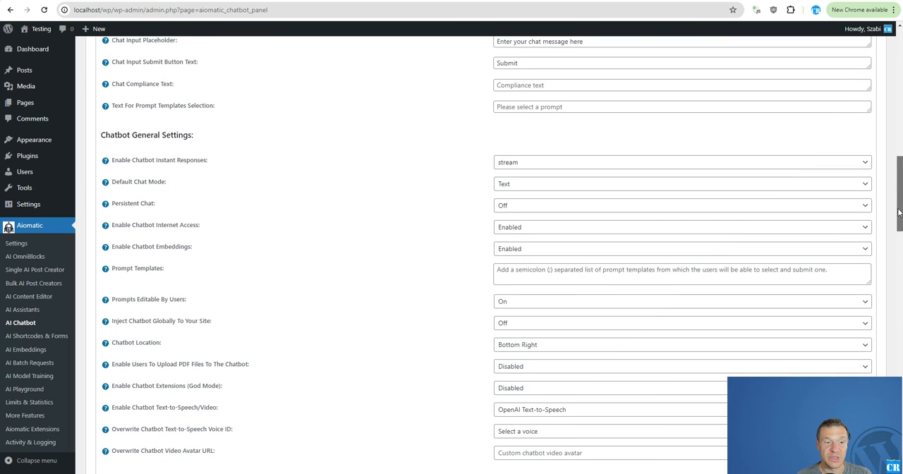
left_click(510, 252)
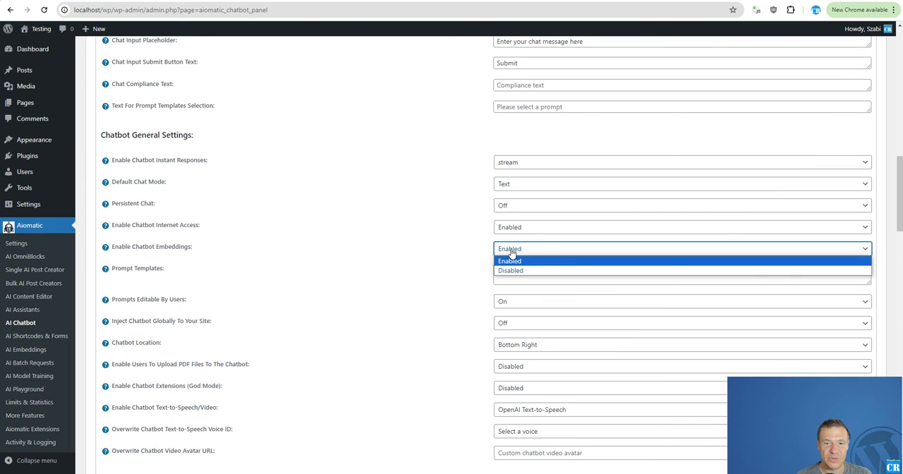
left_click(517, 270)
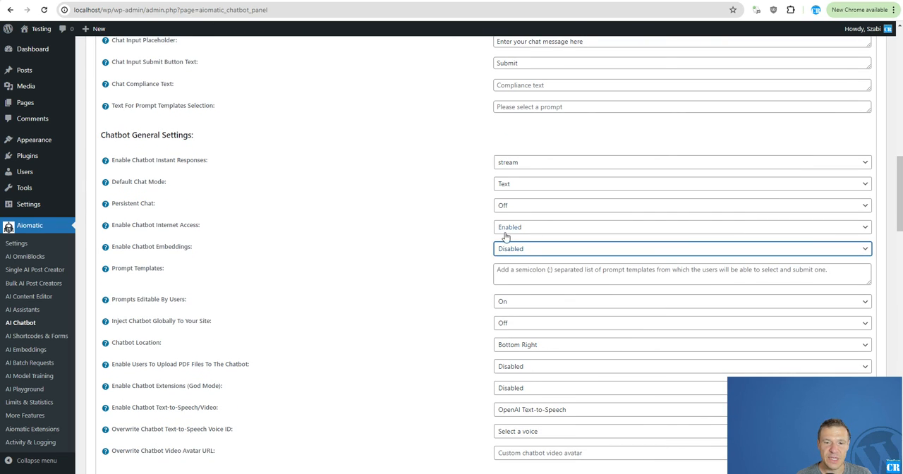
left_click(503, 229)
left_click(508, 251)
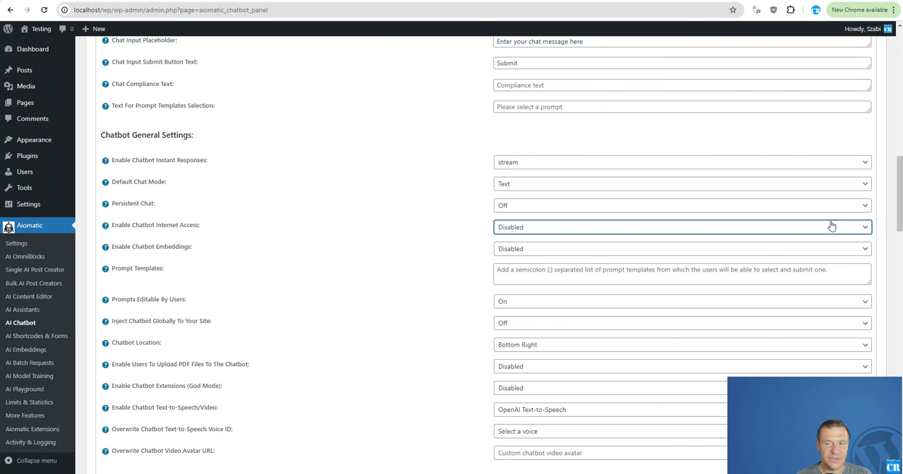
- Search the page for "internet" to locate the internet access attributes in the generated chatbot shortcode
left_click_drag(895, 206, 875, 106)
scroll(711, 130, "up", 3)
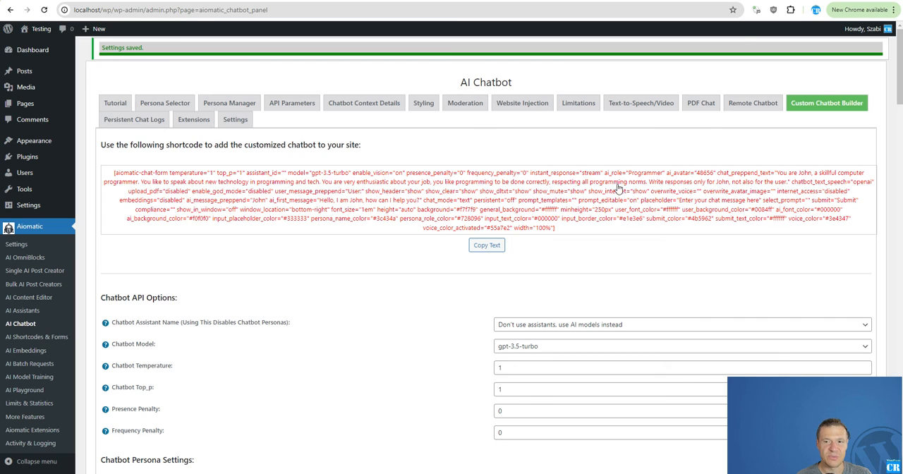
key("ctrl+f")
type("internet")
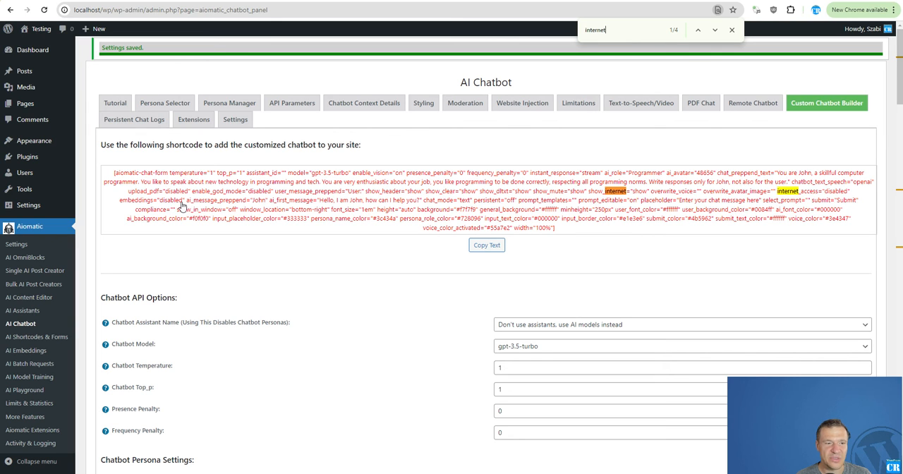
- Set Enable Chatbot Internet Access and Enable Chatbot Embeddings to Enabled in the builder's general settings
scroll(898, 130, "down", 15)
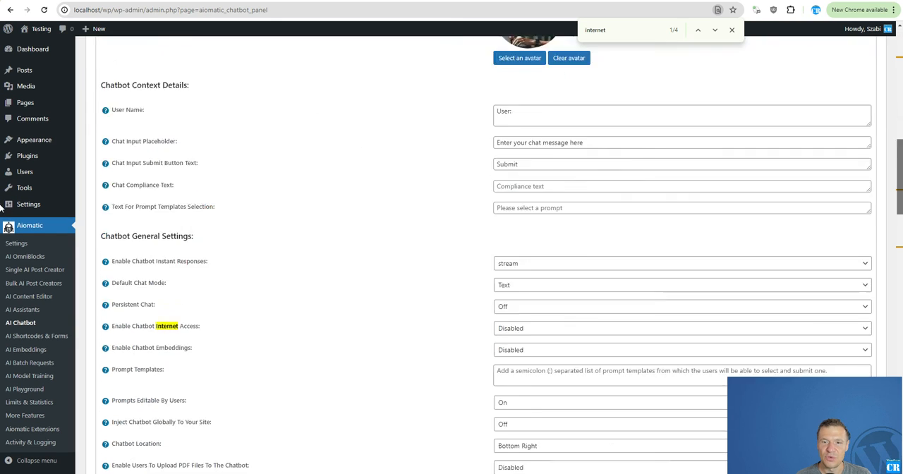
scroll(899, 130, "up", 2)
left_click(509, 166)
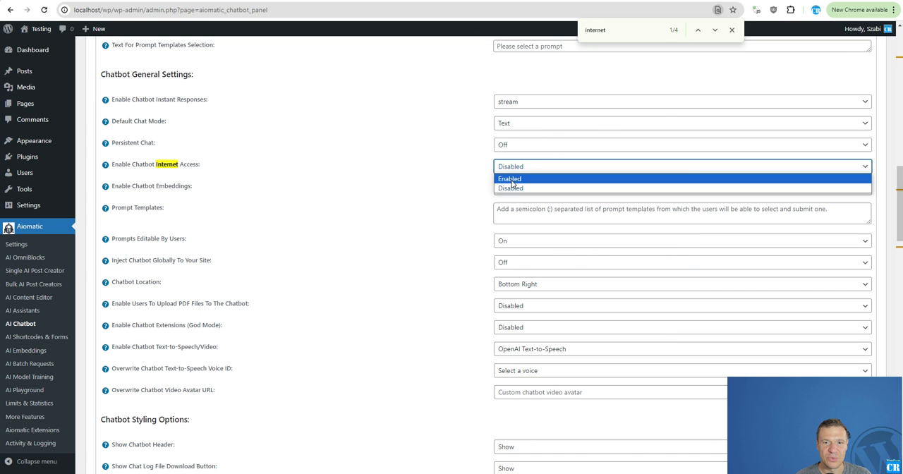
left_click(509, 179)
left_click(510, 188)
left_click(509, 201)
- Examine the internet access and embeddings attributes in the generated shortcode and their matching options in the general settings
left_click_drag(899, 205, 898, 75)
key("ctrl+f")
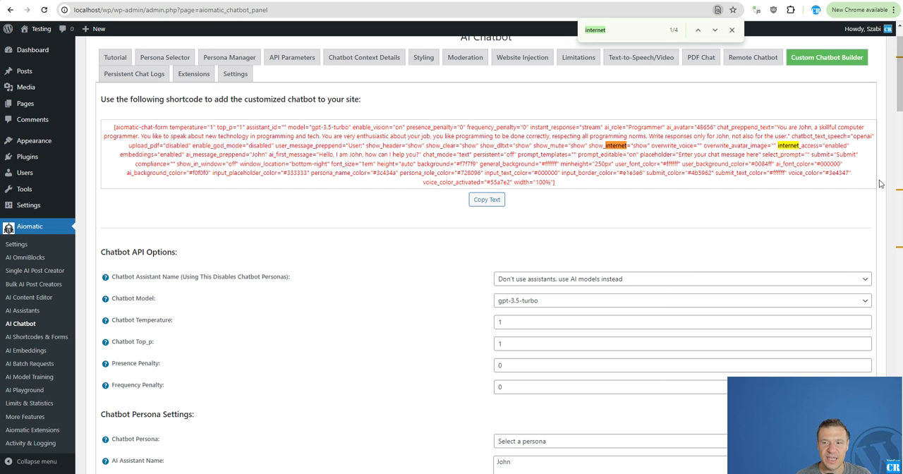
left_click_drag(899, 100, 897, 212)
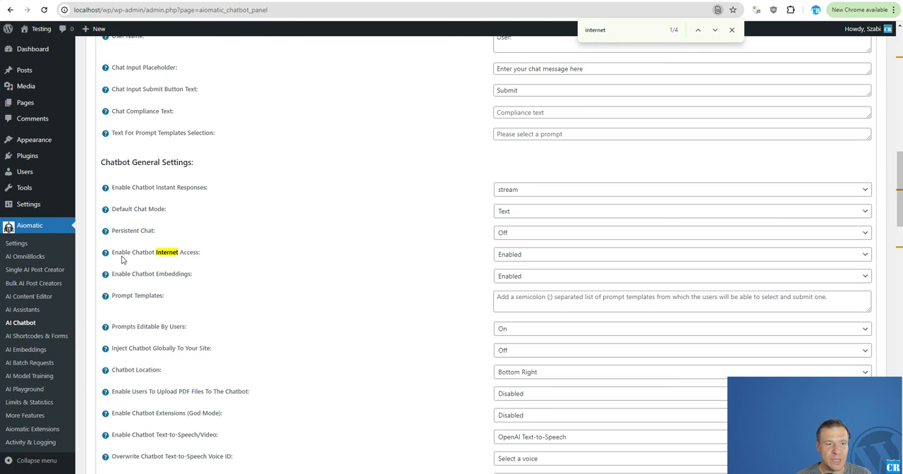
left_click_drag(112, 253, 184, 247)
left_click_drag(118, 274, 216, 282)
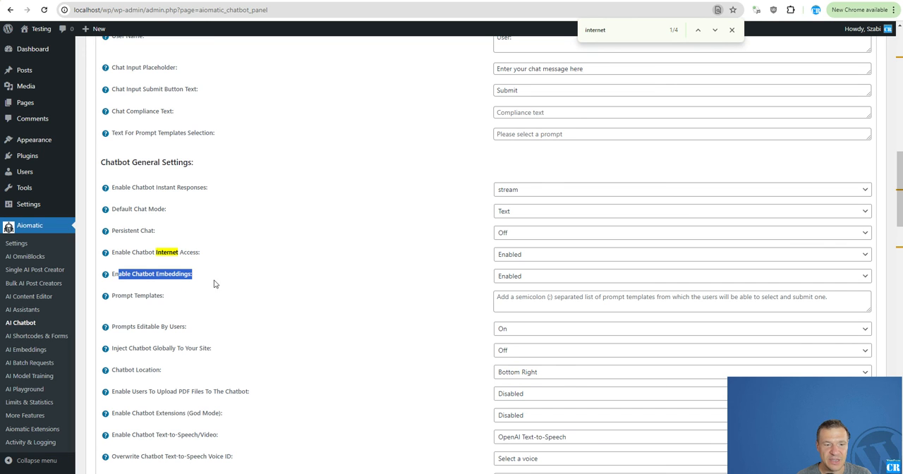
- Test the text-to-speech mute and internet access toggles in the chatbot preview header
left_click_drag(899, 203, 884, 438)
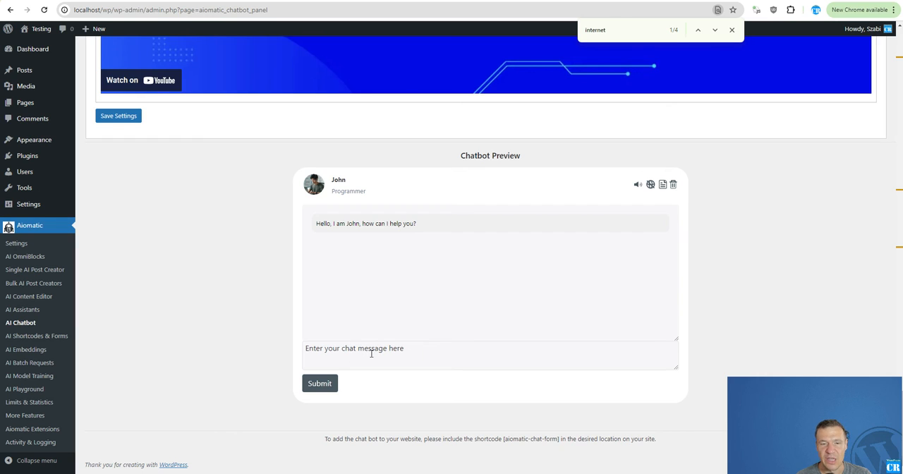
left_click(637, 185)
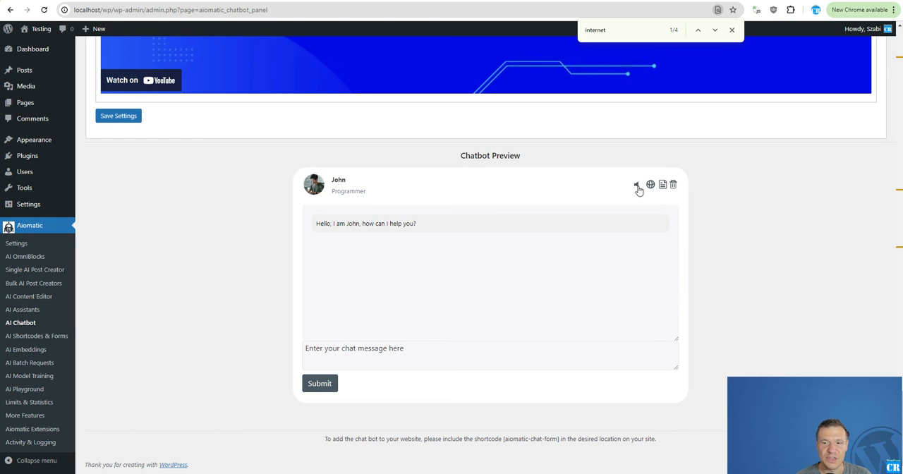
left_click(637, 187)
left_click(637, 186)
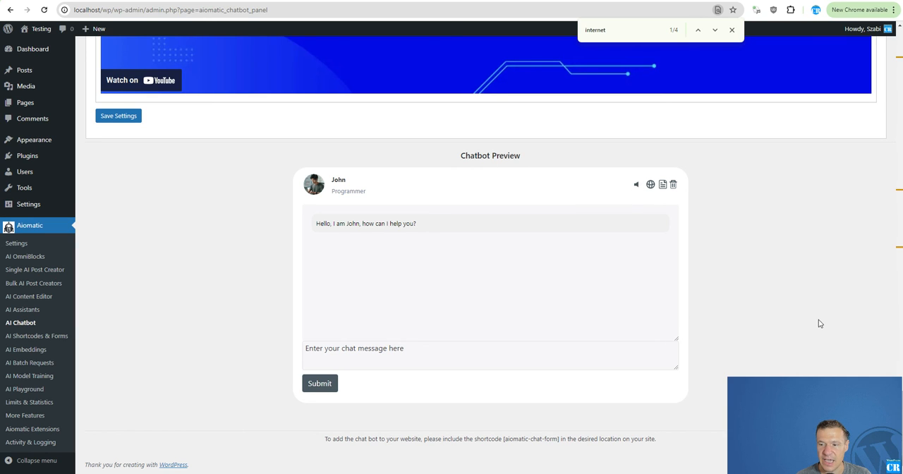
- Review the Show Internet Access Button and Show Text-To-Speech Mute Button options in the builder's styling section
scroll(818, 323, "up", 3)
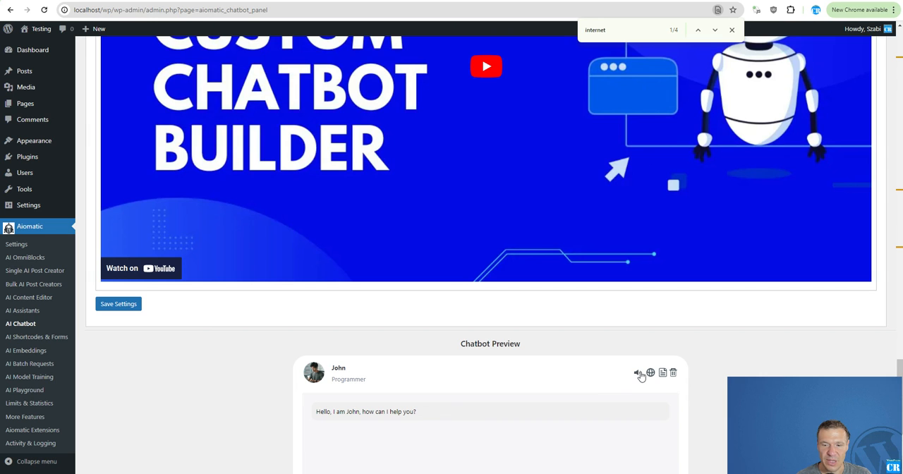
scroll(628, 364, "up", 10)
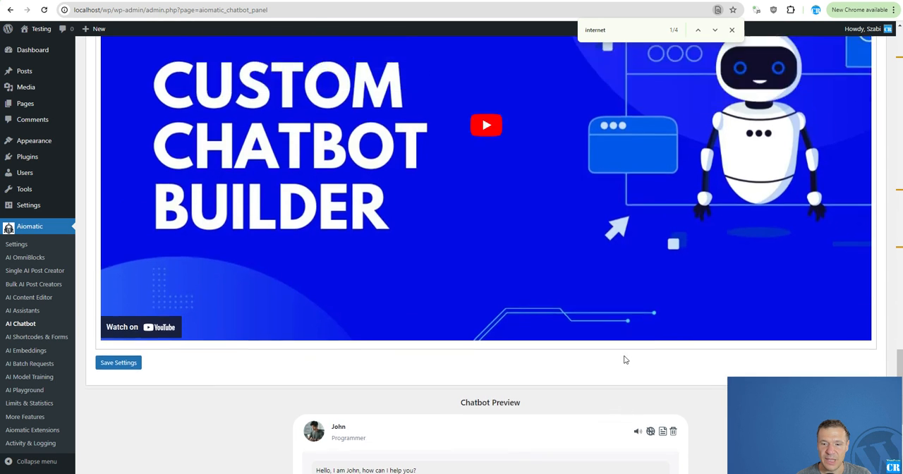
scroll(624, 360, "up", 5)
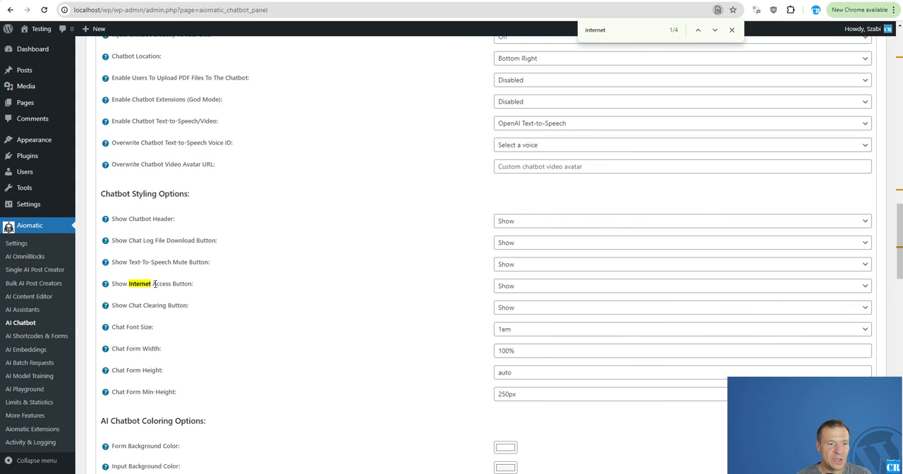
left_click_drag(117, 283, 192, 283)
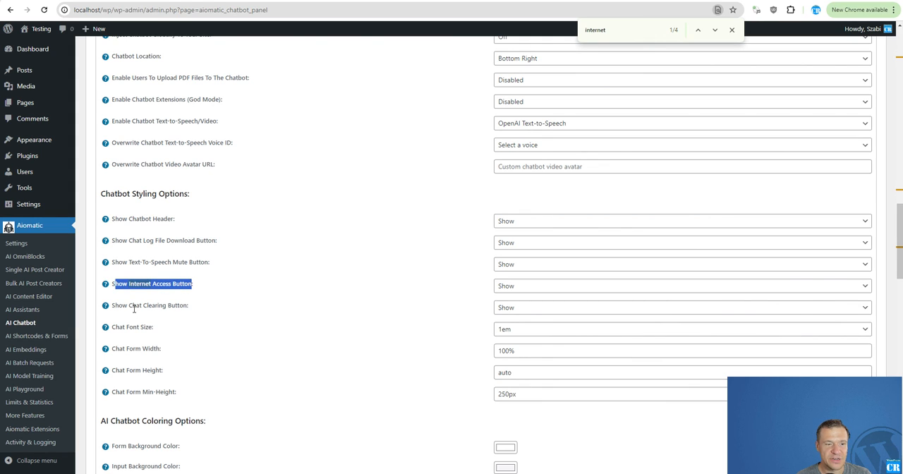
left_click_drag(116, 262, 209, 262)
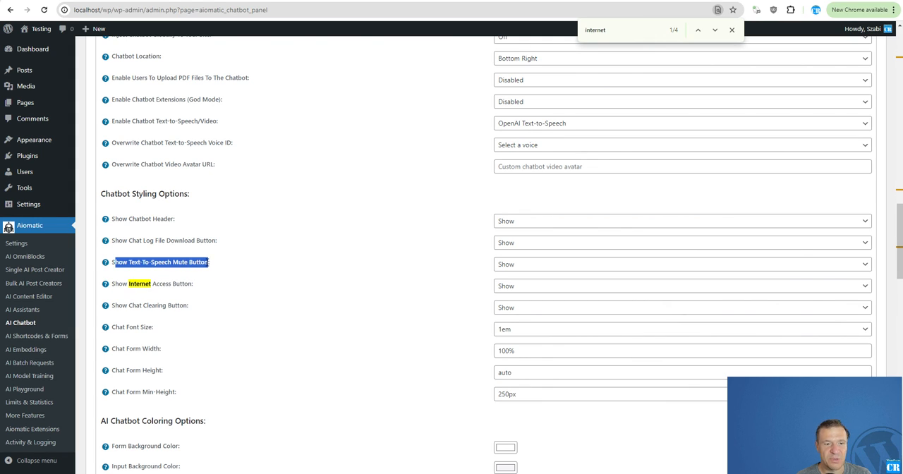
- Review the internet access and text-to-speech mute button options in the default Styling settings, and return to the chatbot preview
scroll(199, 272, "up", 15)
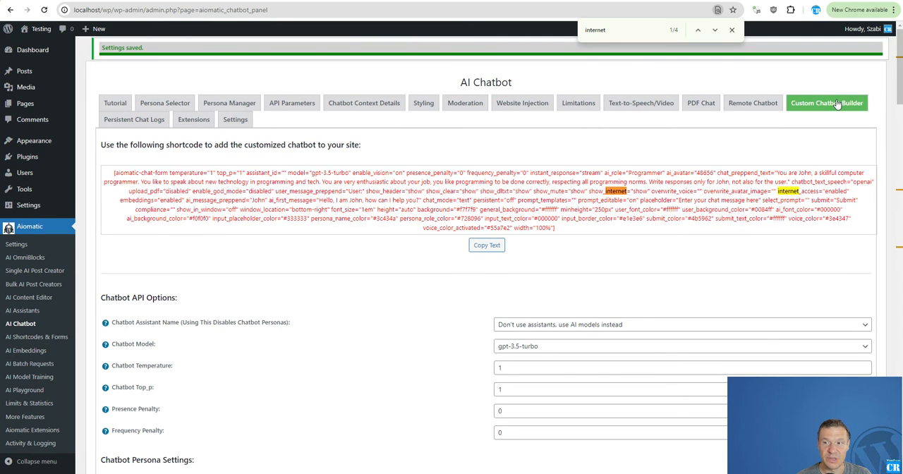
left_click(418, 106)
scroll(373, 230, "down", 15)
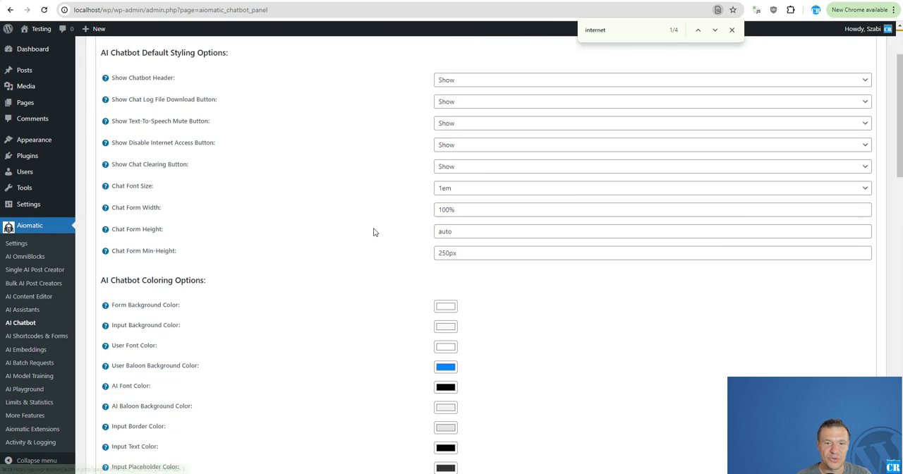
scroll(353, 240, "up", 9)
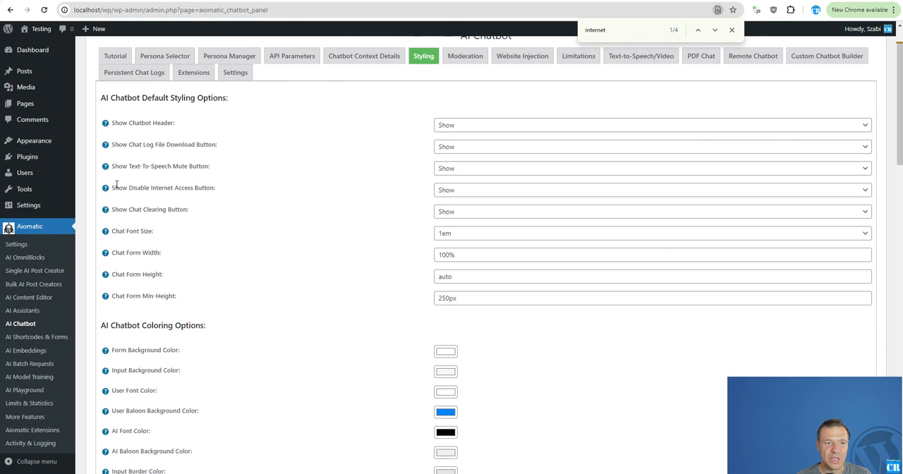
left_click_drag(115, 186, 199, 186)
left_click_drag(128, 166, 166, 166)
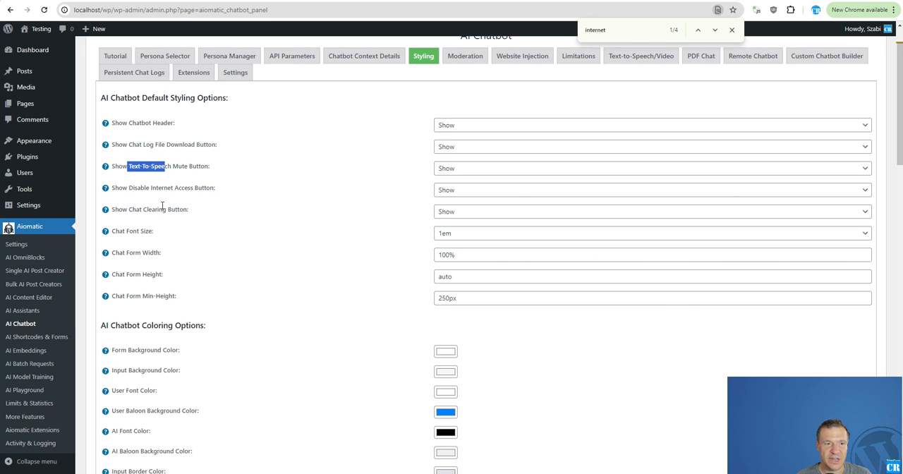
left_click(280, 184)
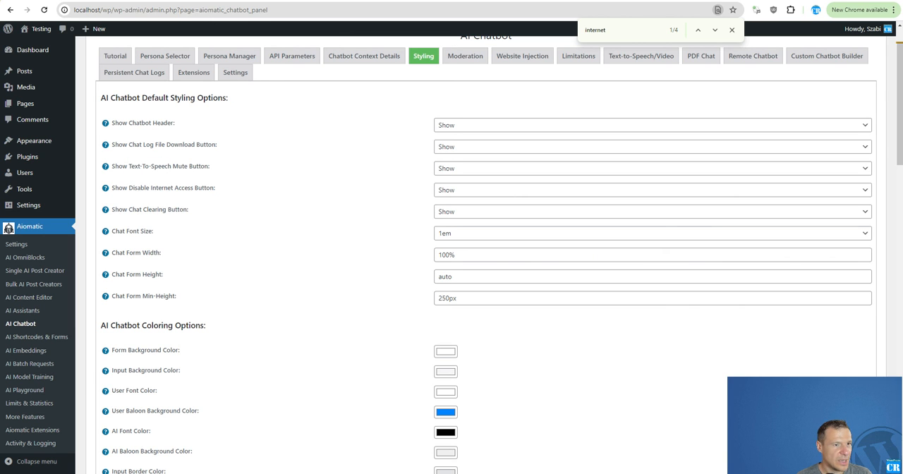
left_click_drag(897, 127, 896, 395)
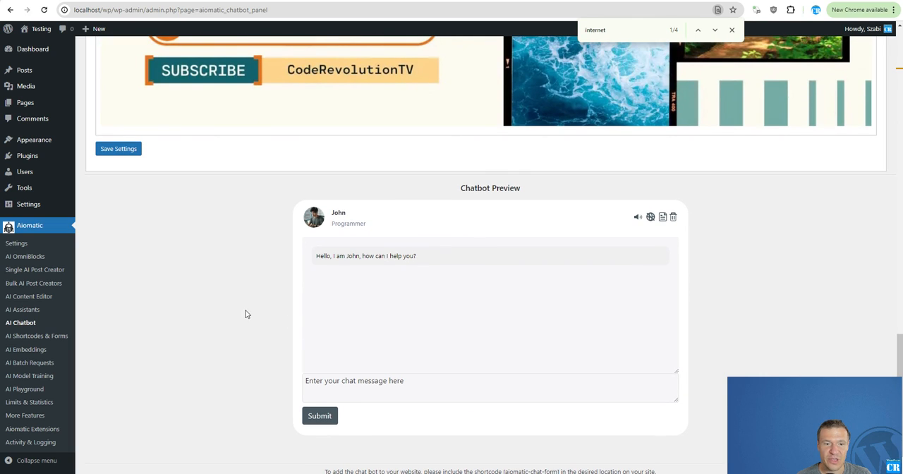